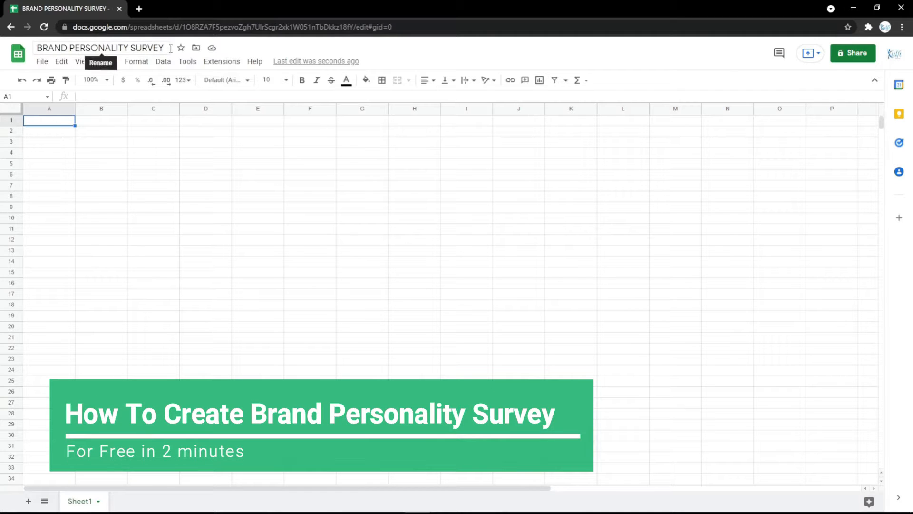
- Load the Brand Personality Survey form template into the spreadsheet with the Kulfi Forms extension
click(215, 64)
mouse_move(353, 172)
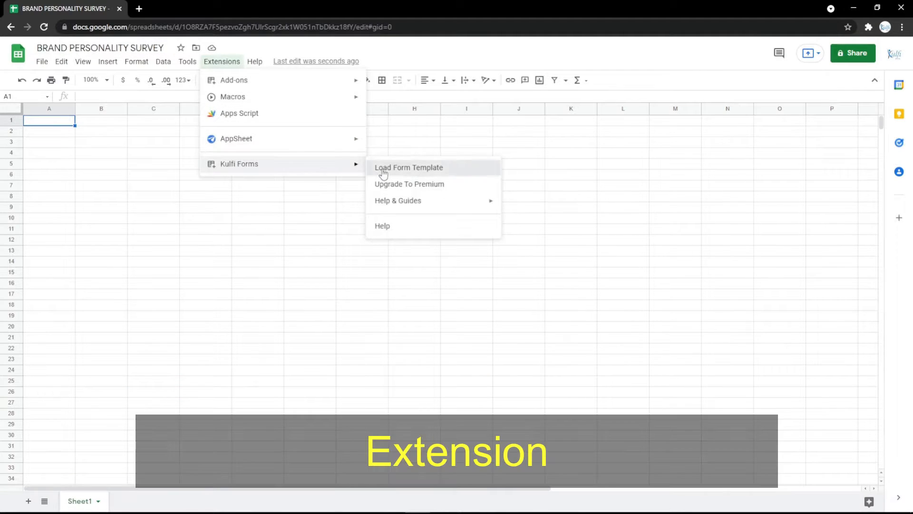
click(383, 170)
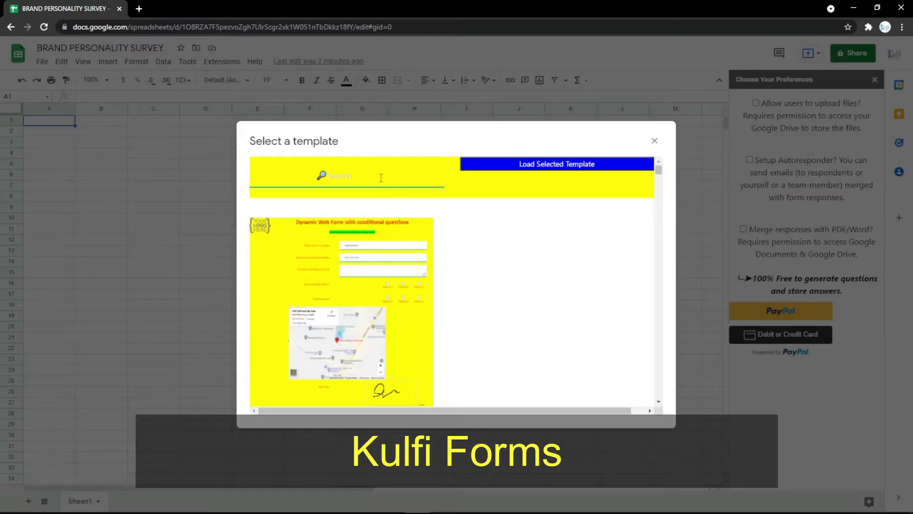
text(bra)
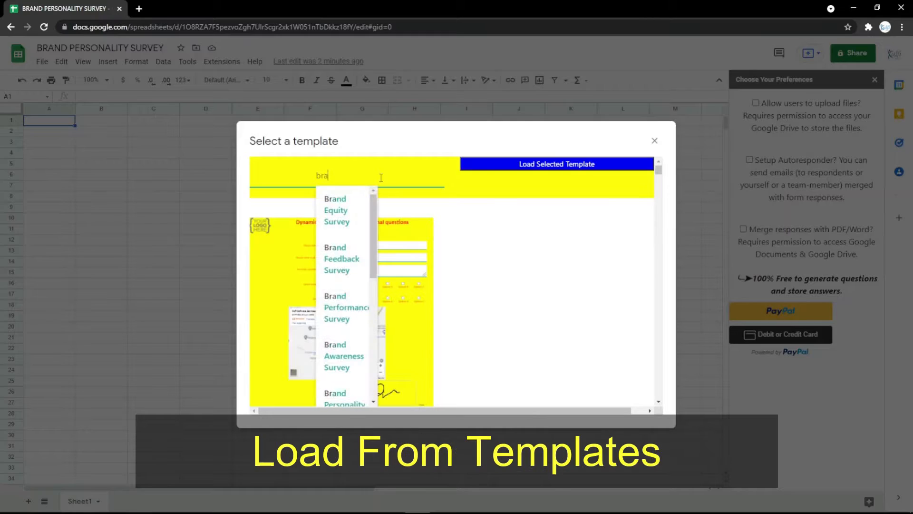
text(nd personality)
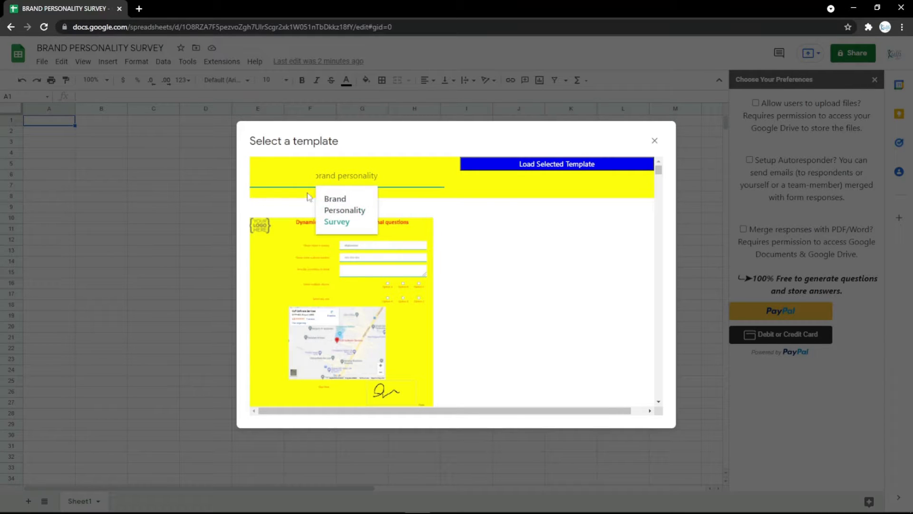
click(337, 210)
click(526, 164)
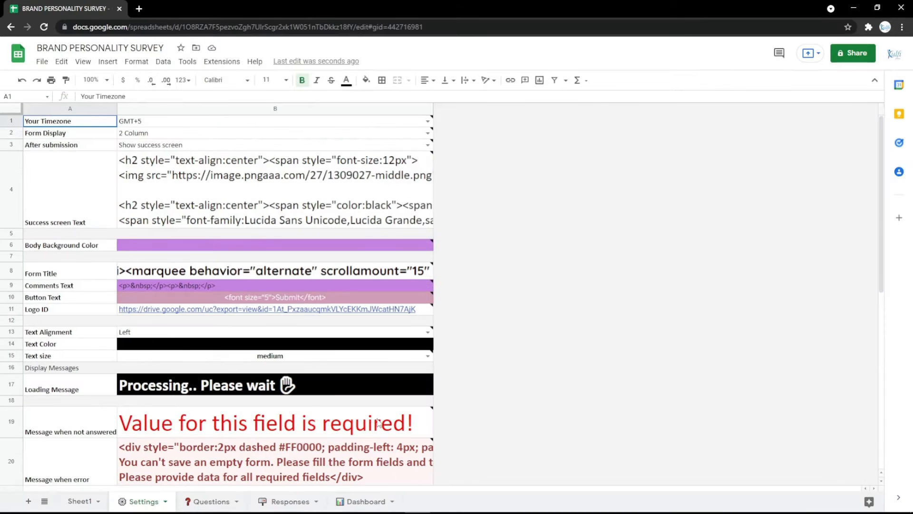
- Get the Kulfi Forms web form link, authorizing the unverified Kulfi_Forms_ClientScript to run
click(299, 62)
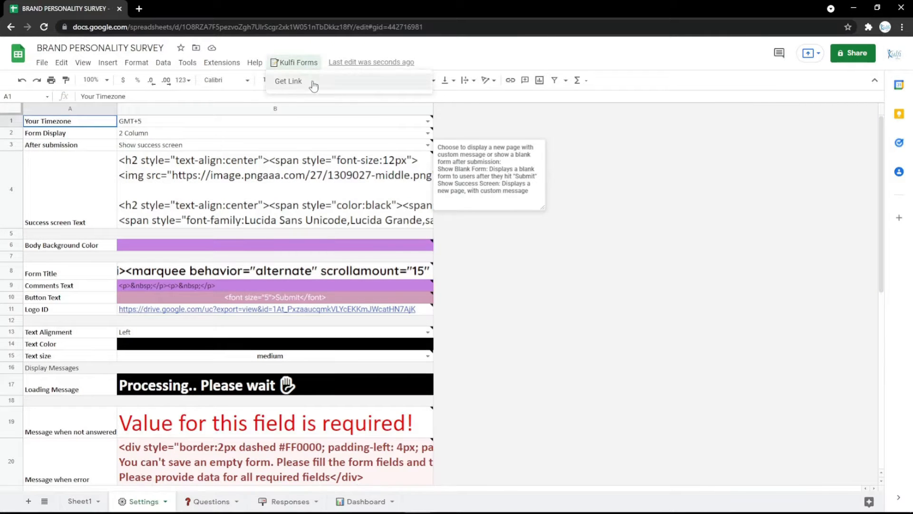
click(291, 81)
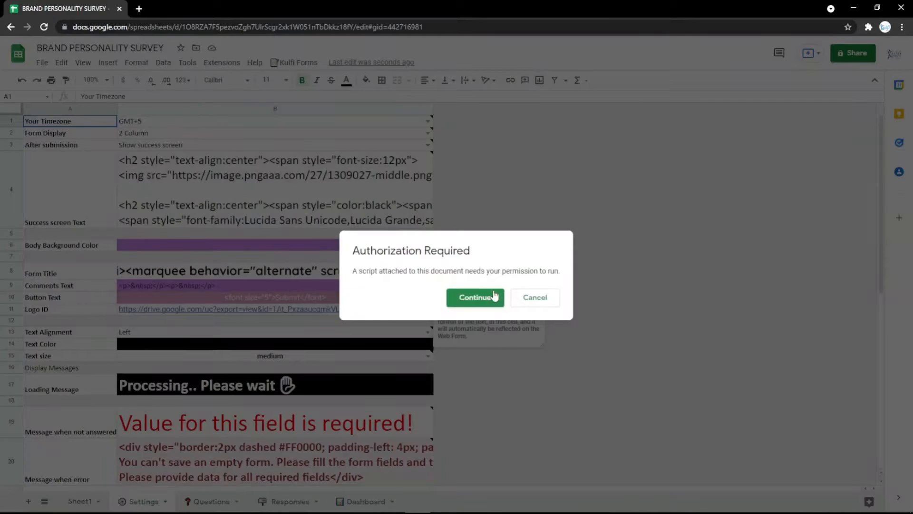
click(491, 298)
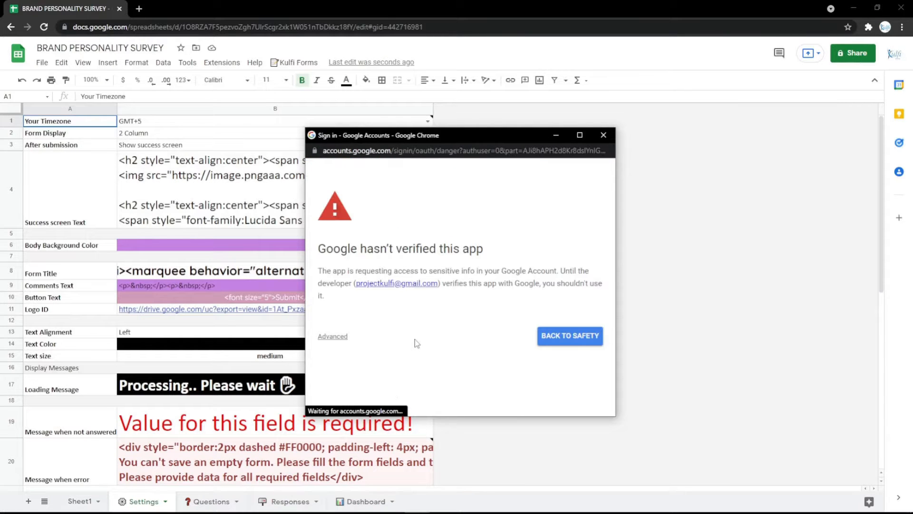
click(346, 339)
scroll(380, 351, down, 1)
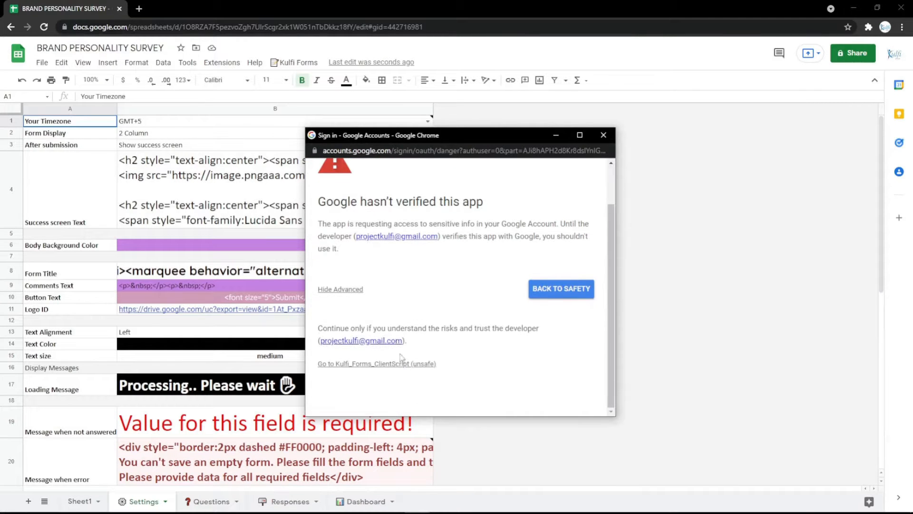
click(475, 365)
scroll(550, 338, down, 3)
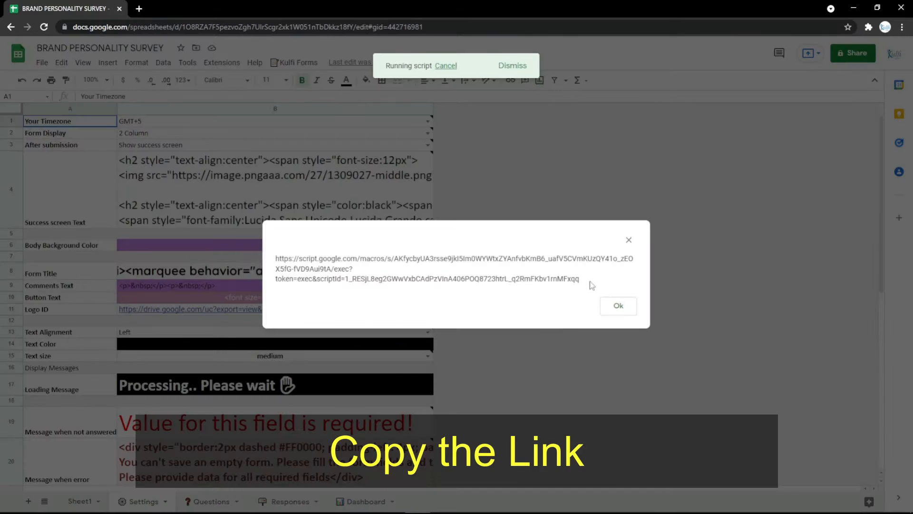
- Copy the generated form link, open it in a new browser tab and look through the survey form
drag(590, 284, 261, 253)
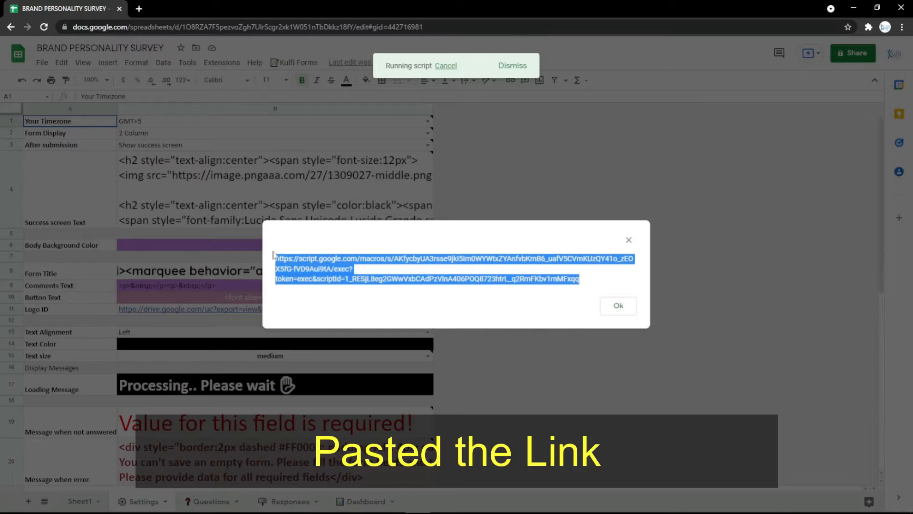
click(137, 10)
key(ctrl+v)
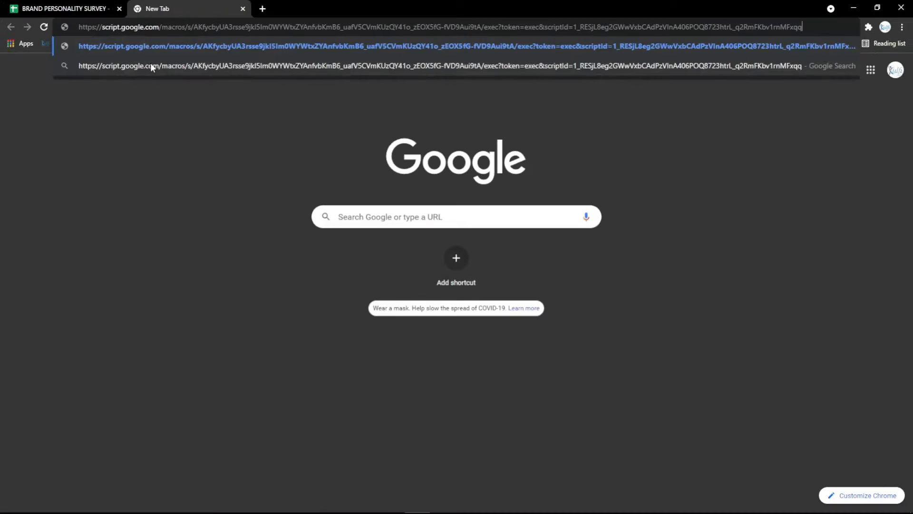
key(Return)
scroll(210, 112, down, 8)
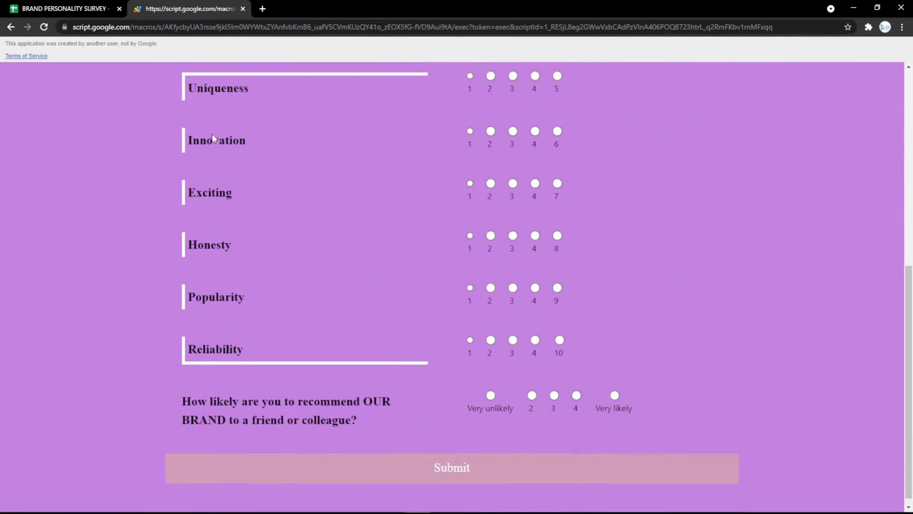
scroll(212, 133, up, 8)
- Back in the spreadsheet, insert a row above row 3 of the Questions sheet and set its question type to Text
click(84, 8)
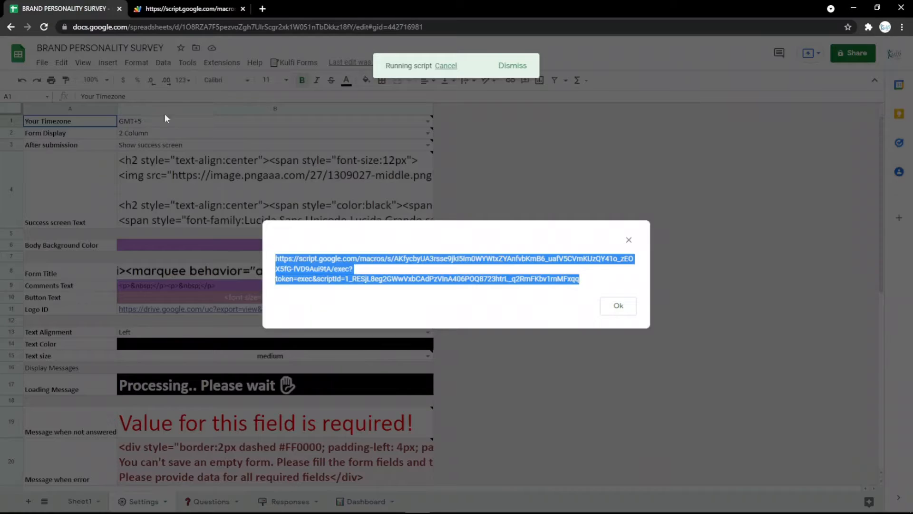
click(620, 312)
click(206, 504)
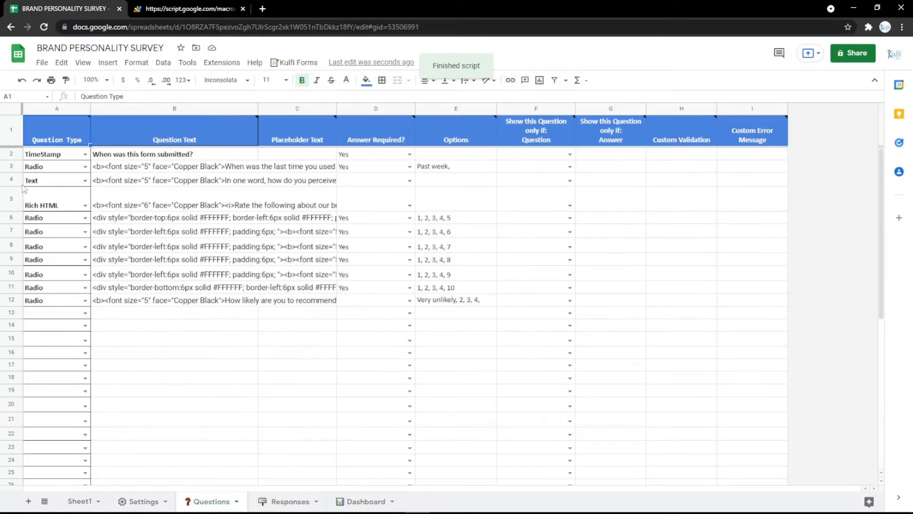
right_click(16, 169)
click(54, 193)
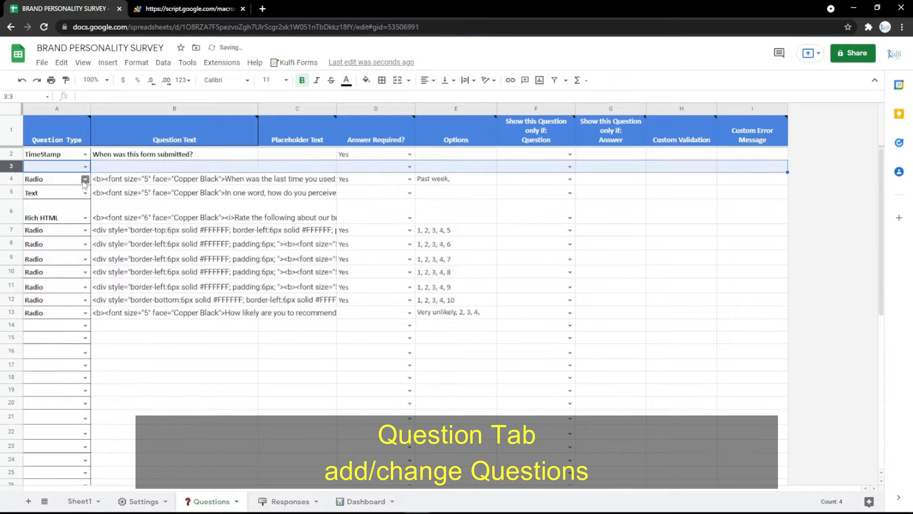
click(88, 167)
click(58, 207)
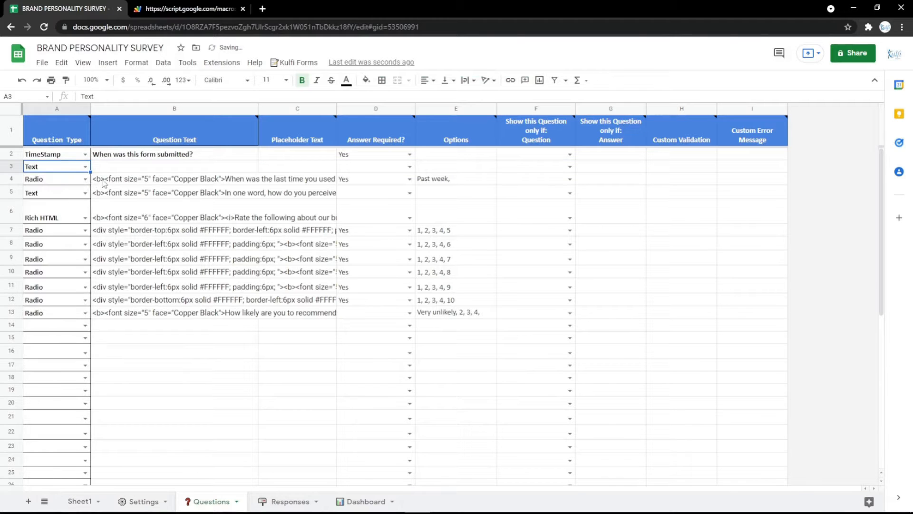
- Copy the formatted question text from B4 into B3, replace its wording with "Name" and check the live form
click(113, 180)
key(ctrl+c)
click(125, 169)
key(ctrl+v)
double_click(128, 169)
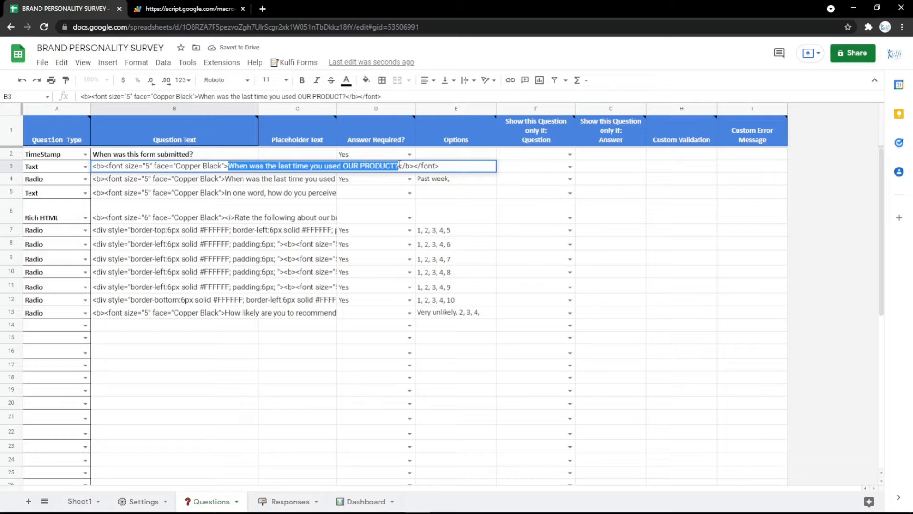
text(N)
key(Return)
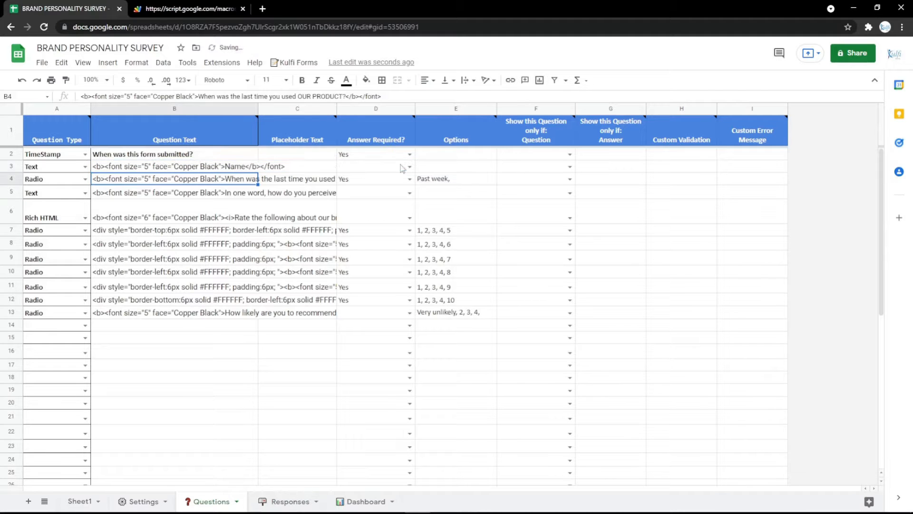
click(190, 9)
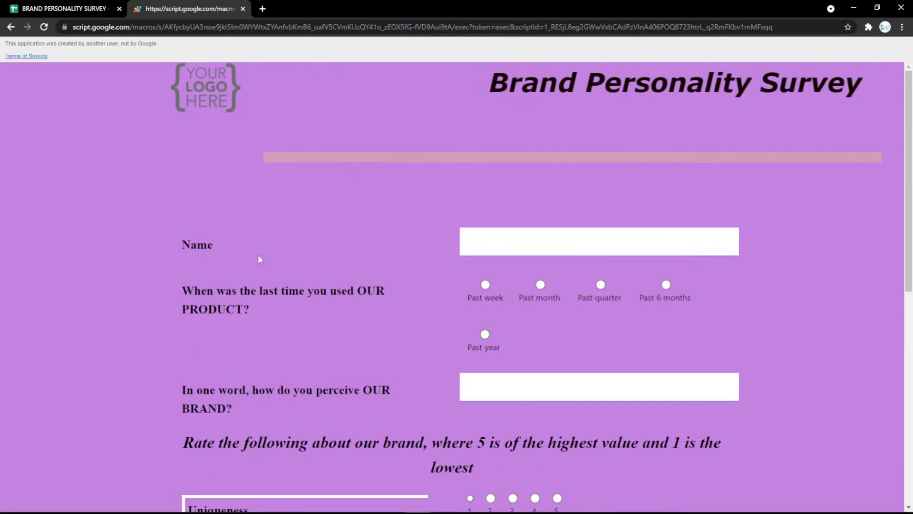
- Change the row 3 question to type Email with the wording "Email" and reload the live form to check it
click(98, 7)
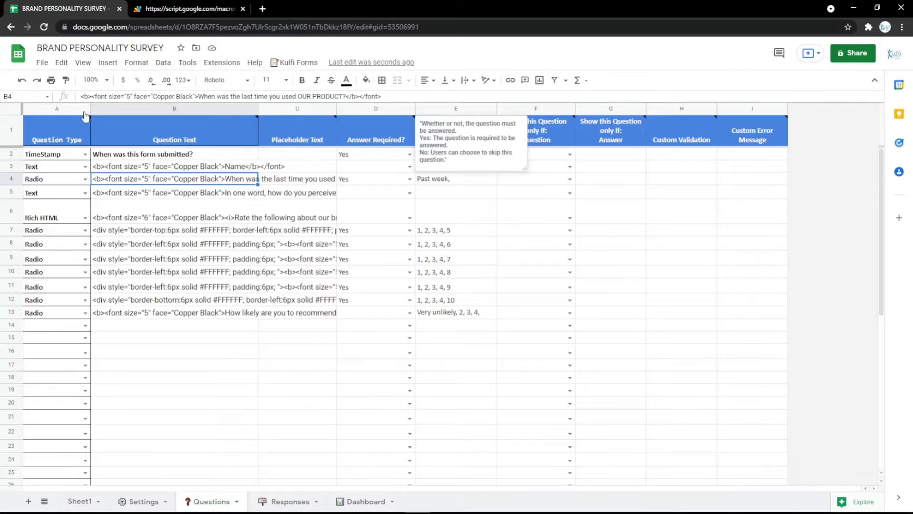
click(86, 167)
click(51, 222)
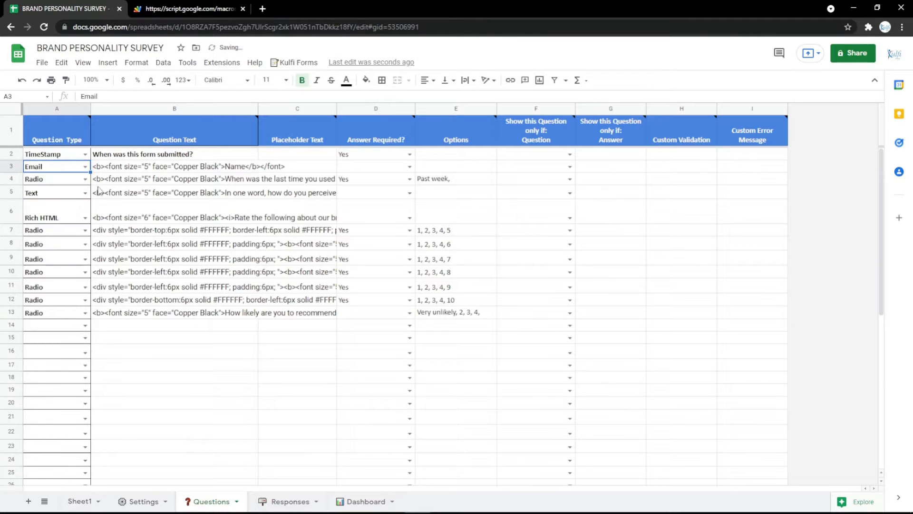
double_click(271, 171)
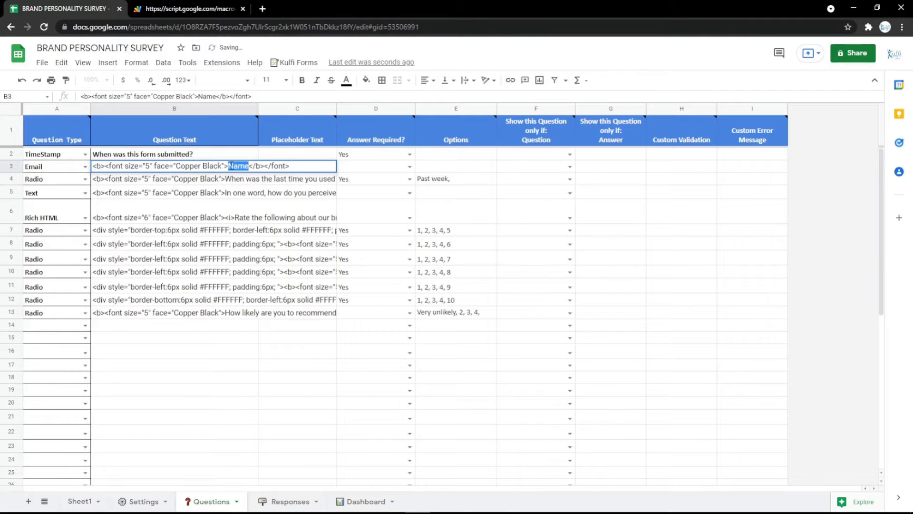
key(Return)
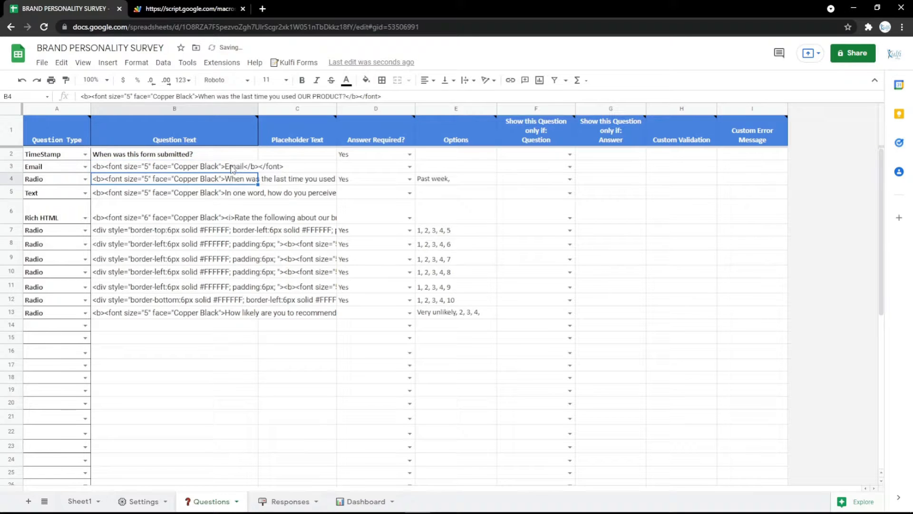
click(186, 8)
key(F5)
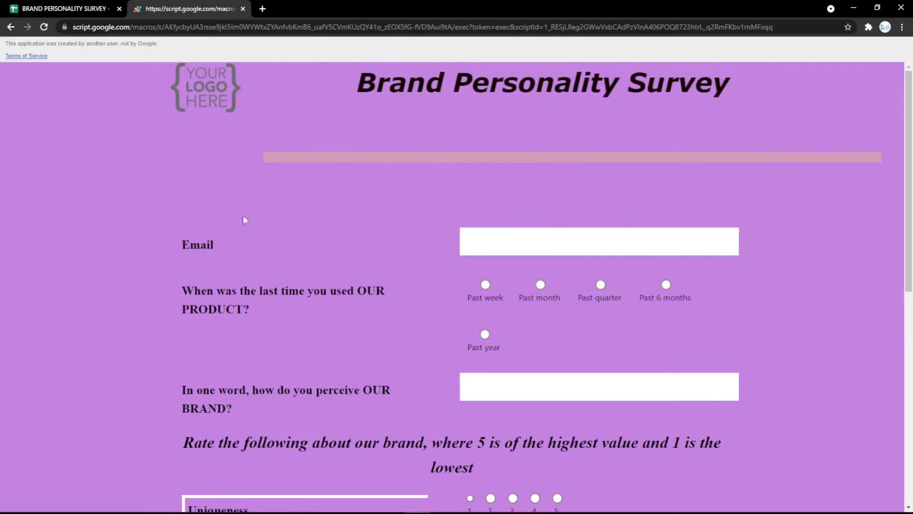
- Change the row 3 question to type PhoneNumber with the wording "Phone Number" and reload the live form to check it
click(46, 6)
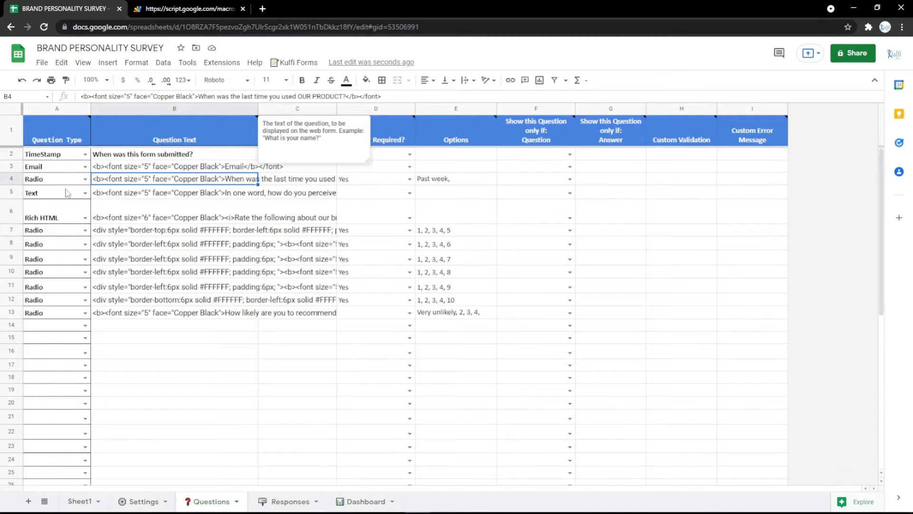
click(85, 167)
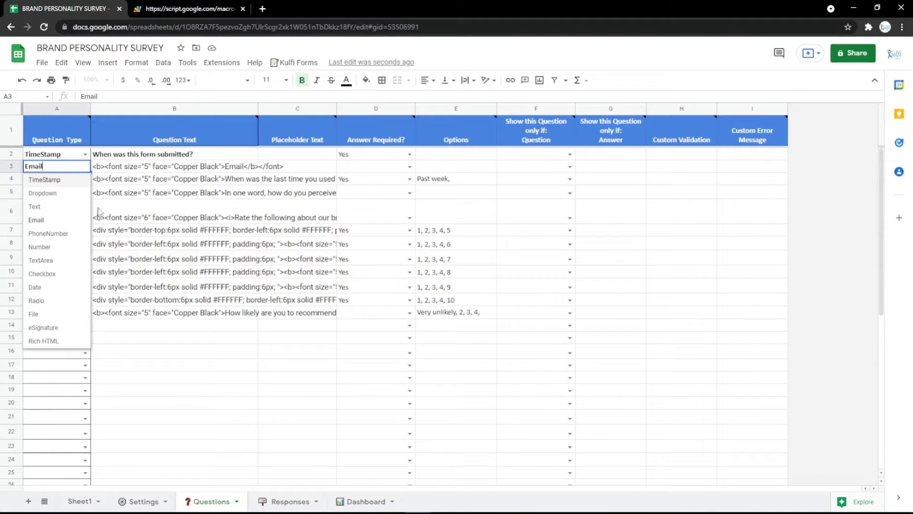
click(70, 234)
double_click(237, 164)
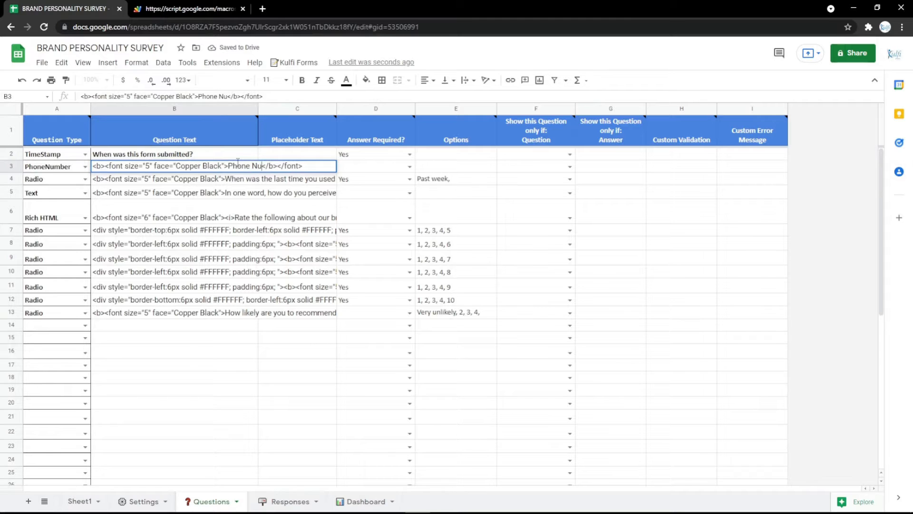
text(er)
key(Return)
key(ctrl+Tab)
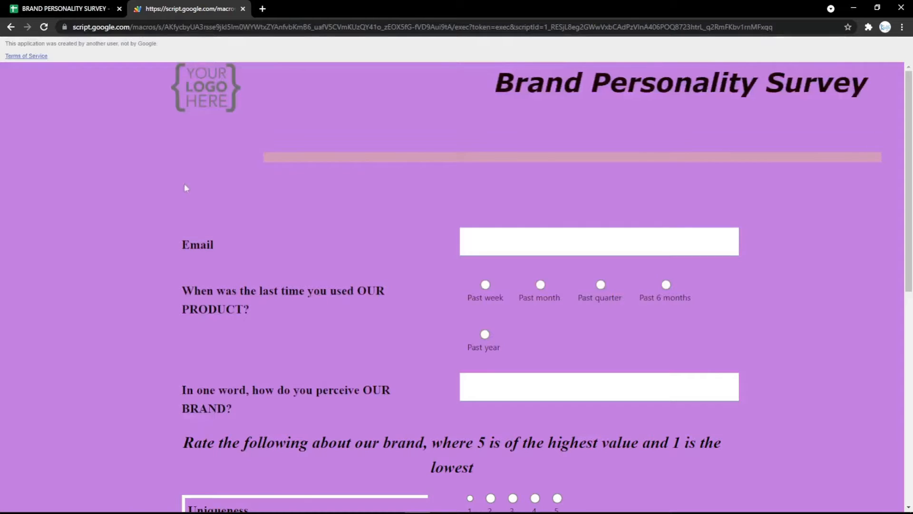
key(F5)
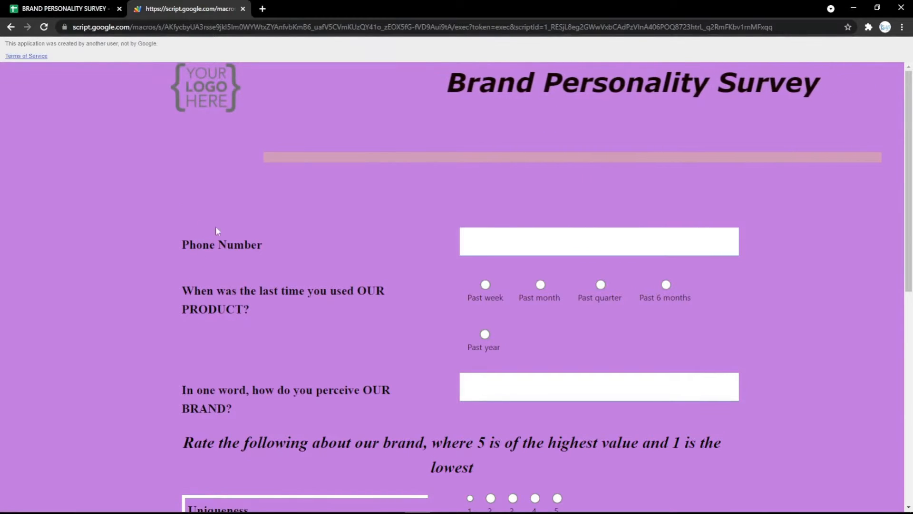
- Change the row 3 question to type TextArea with the wording "Address", check the reloaded live form and return to the spreadsheet
click(71, 8)
click(84, 166)
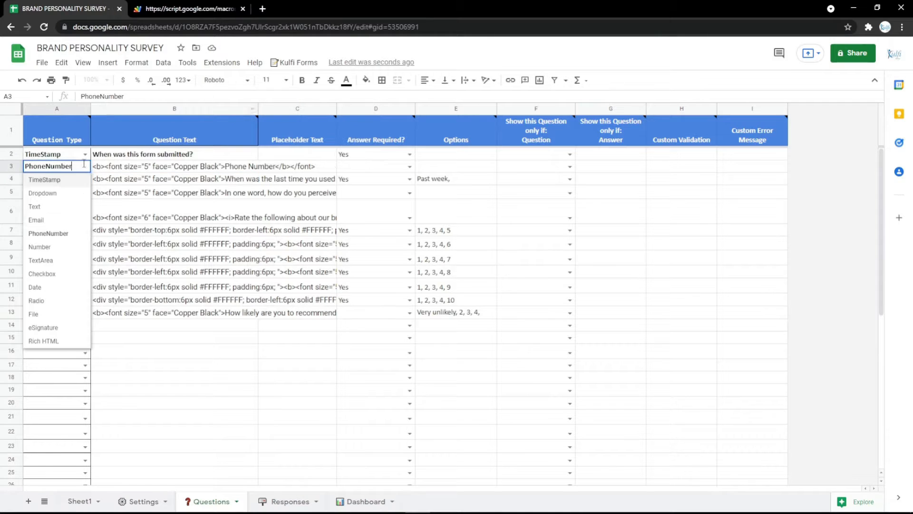
click(50, 259)
double_click(181, 170)
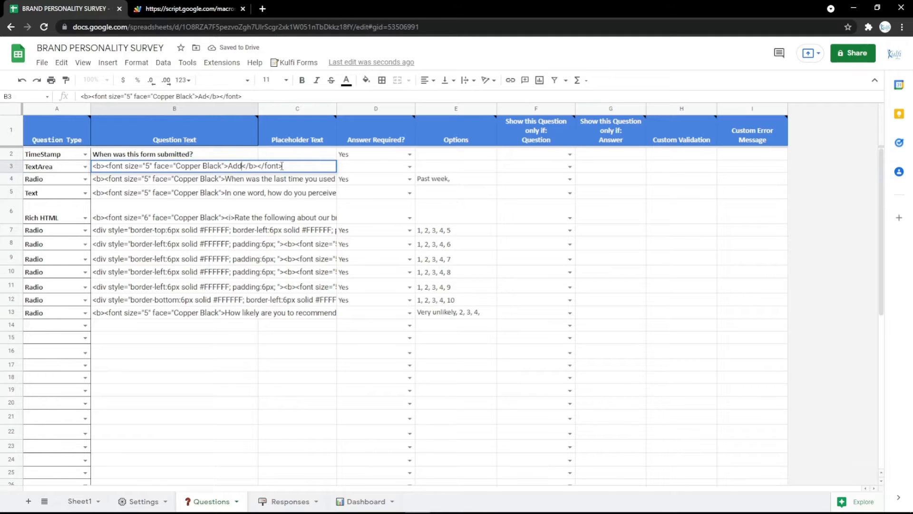
text(Address)
key(Return)
click(158, 6)
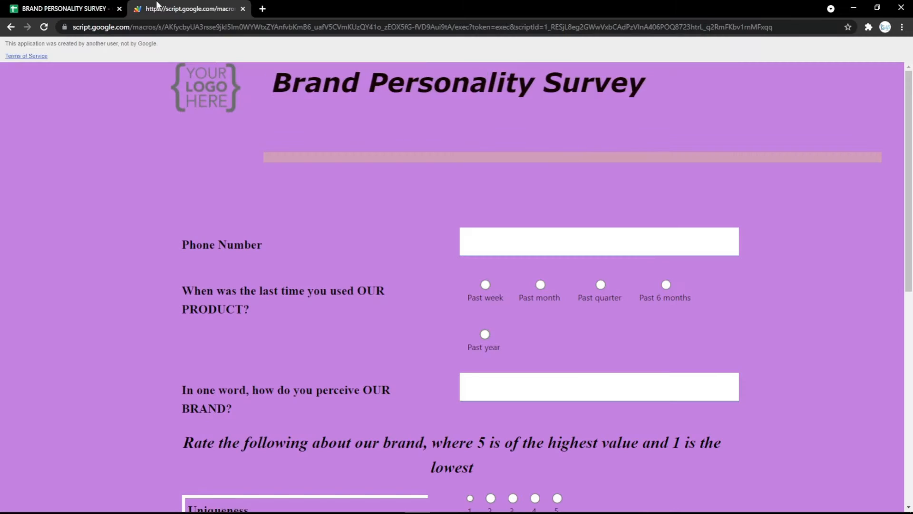
key(F5)
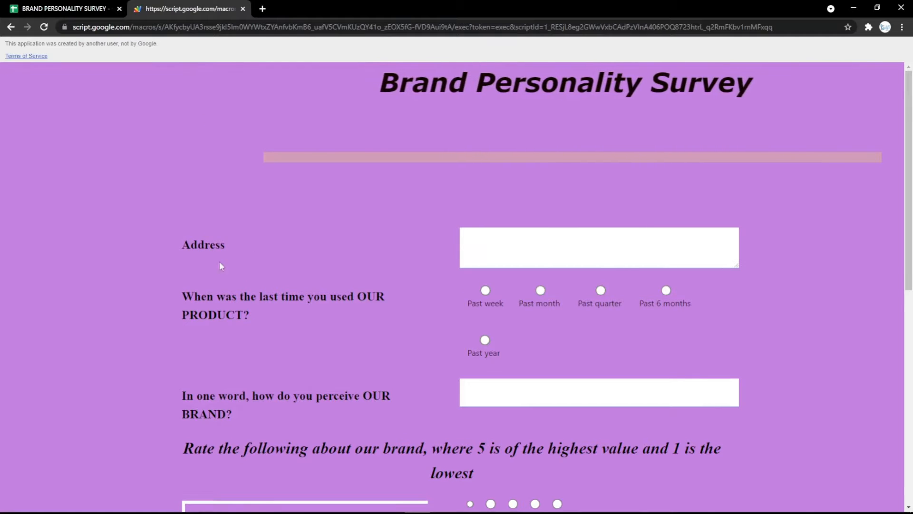
click(64, 8)
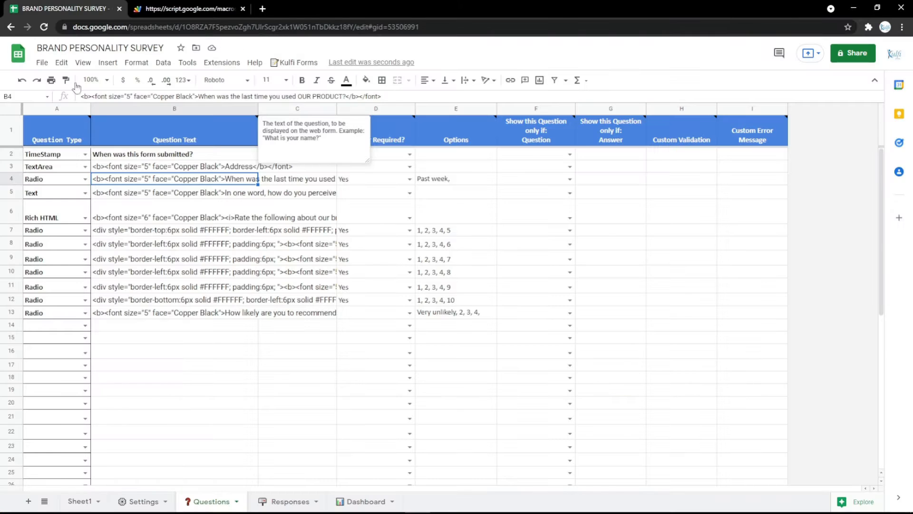
- Change the row 3 question to type Date with the wording "Date", then reload the live form and check its date picker
click(85, 167)
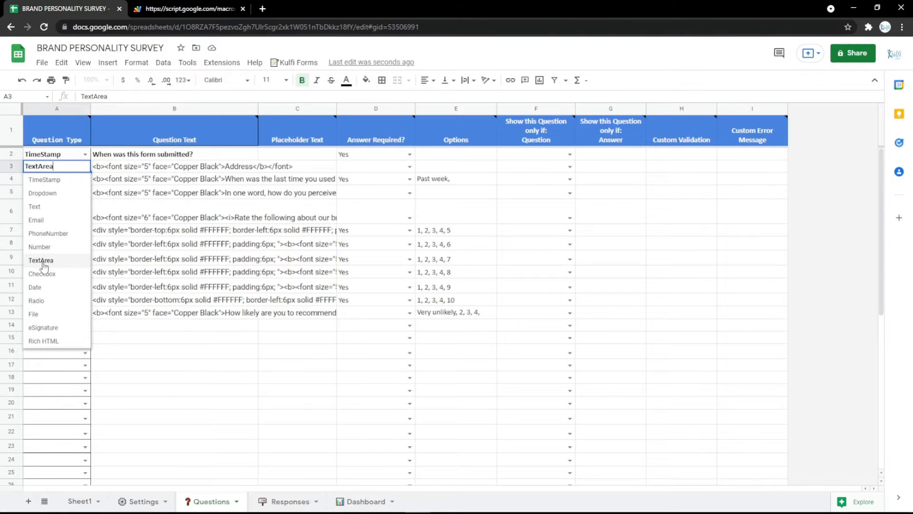
click(54, 288)
click(160, 170)
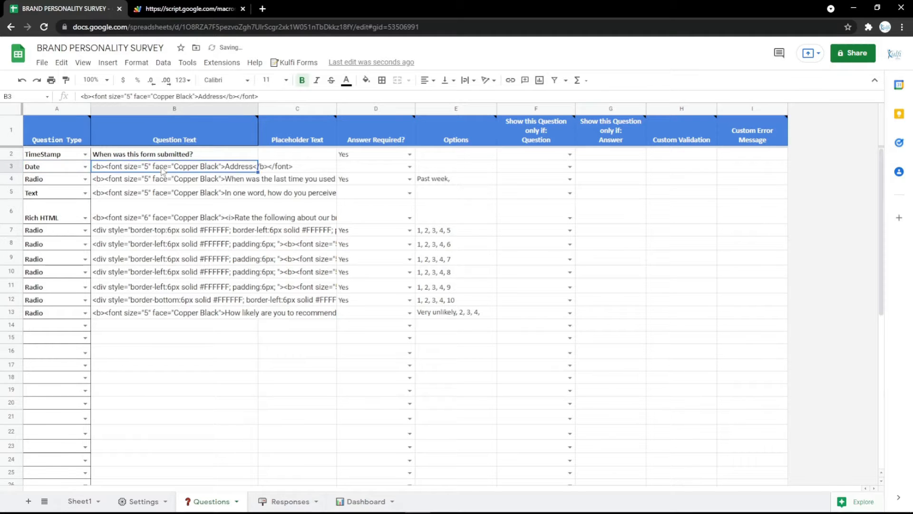
click(243, 177)
key(ctrl+Tab)
key(F5)
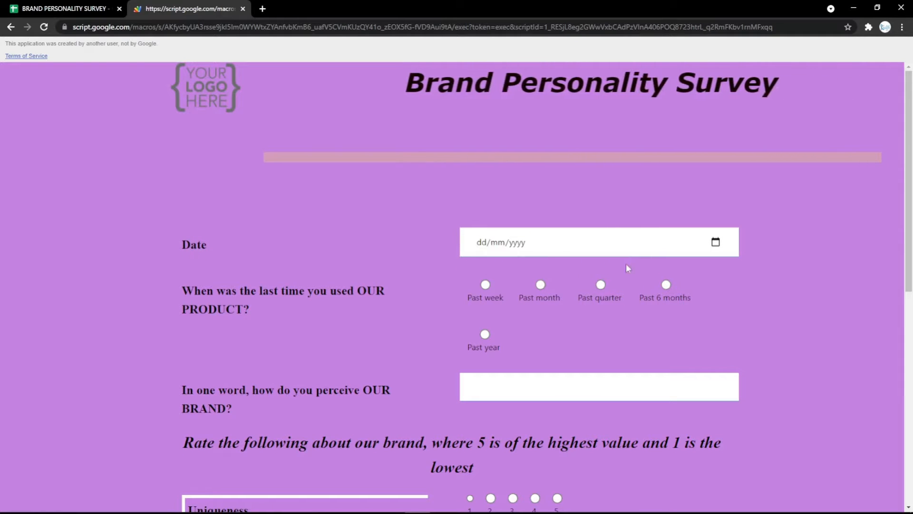
click(490, 243)
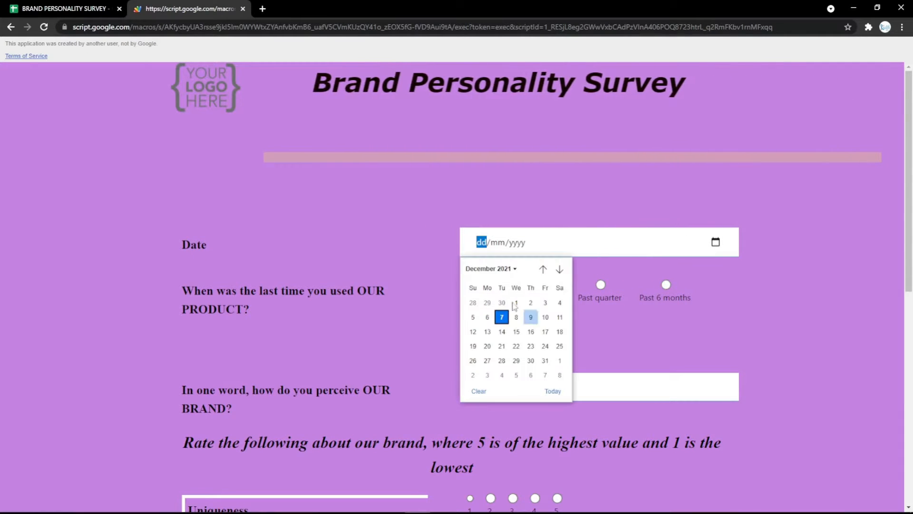
click(413, 240)
- Return to the spreadsheet and change the row 3 question to type Radio with the wording "Gender"
click(67, 15)
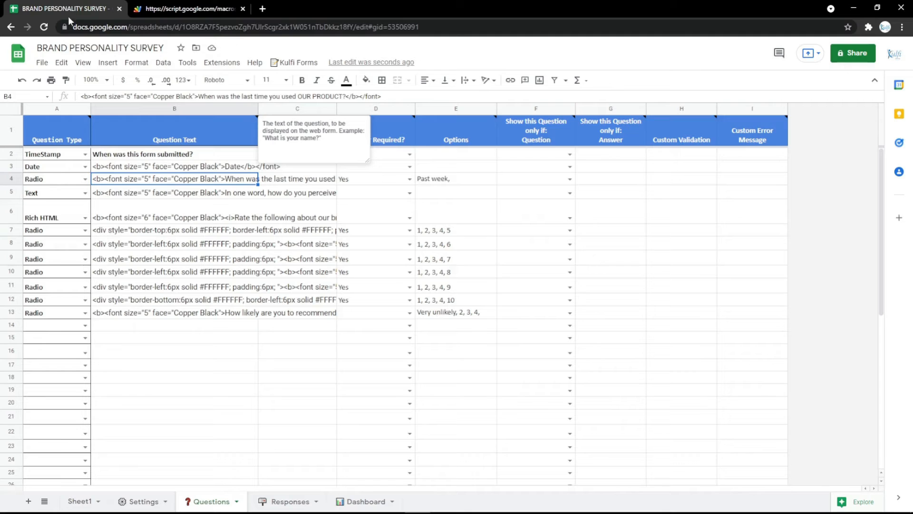
click(85, 167)
click(47, 301)
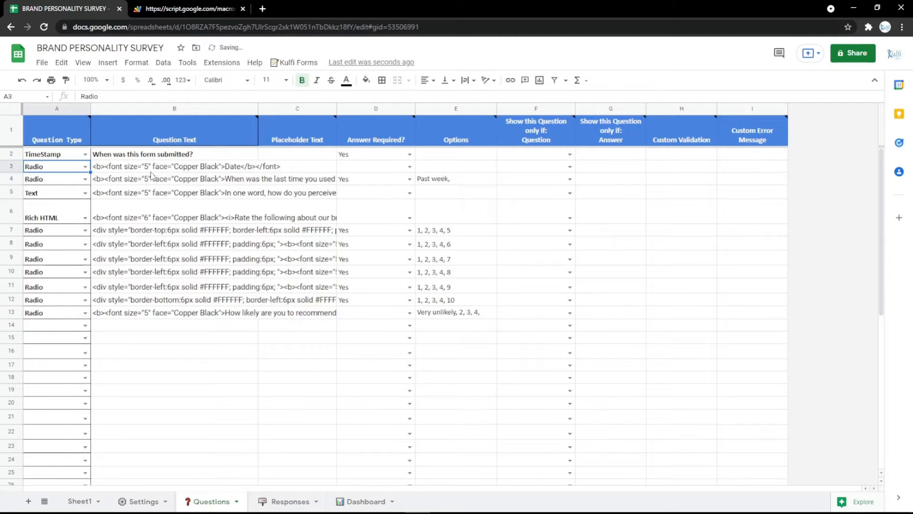
double_click(214, 165)
text(Ge)
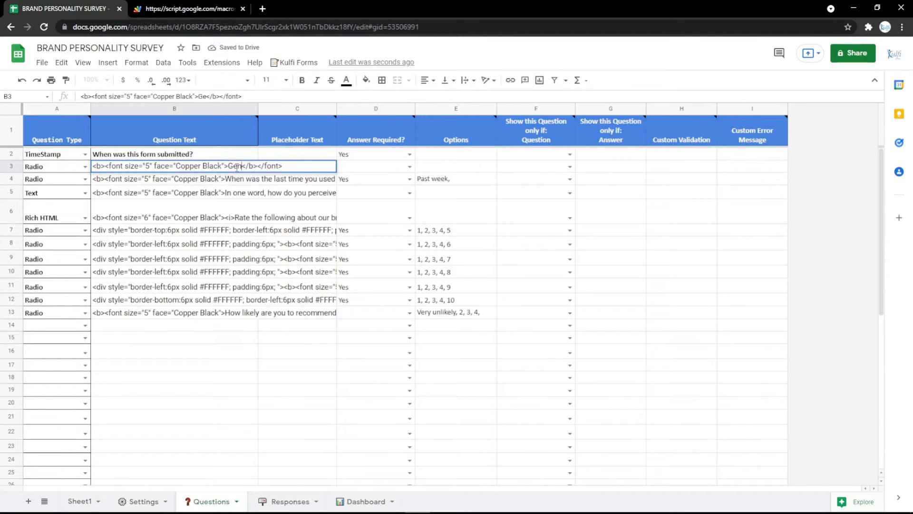
text(nder)
key(Return)
- Enter "Male, Female" as the options of the row 3 Gender question and reload the live form to check them
click(426, 168)
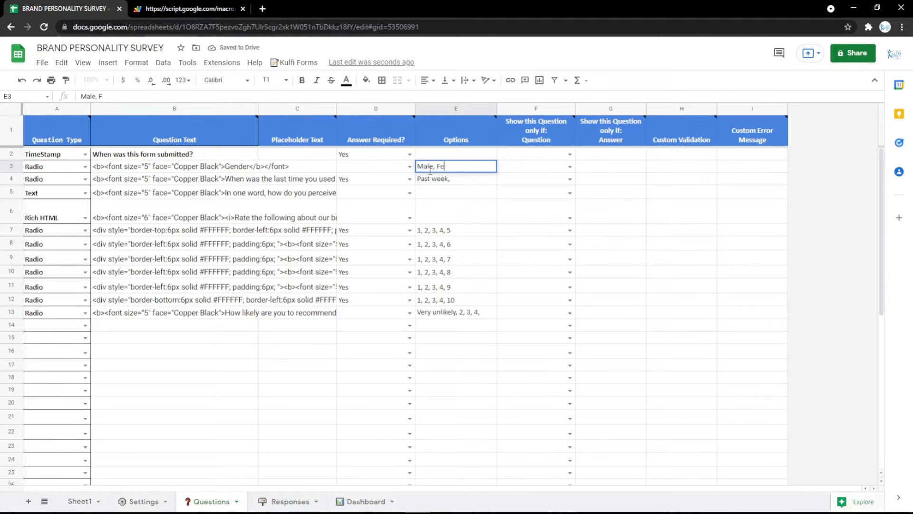
text(Male, Female)
key(Return)
click(199, 9)
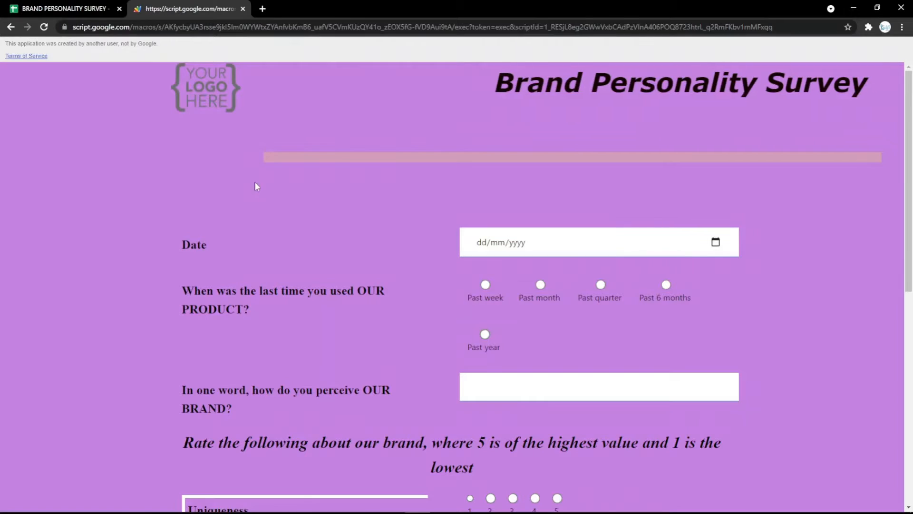
key(F5)
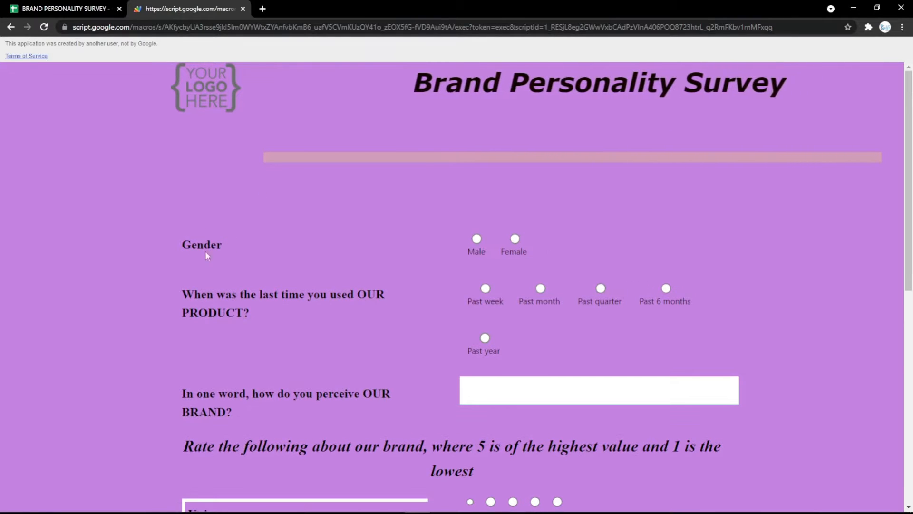
- Return to the spreadsheet, change the row 3 question to type File with the wording "File" and clear its options
click(71, 9)
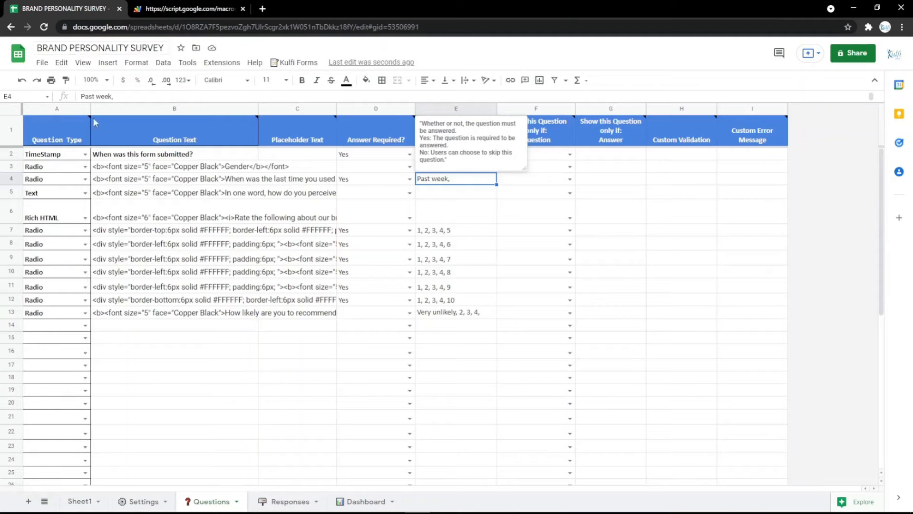
click(85, 166)
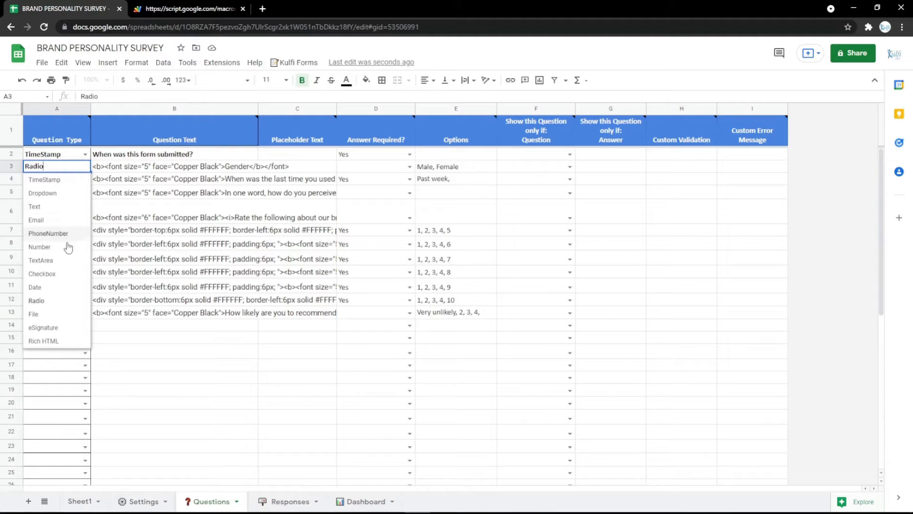
click(34, 314)
double_click(241, 168)
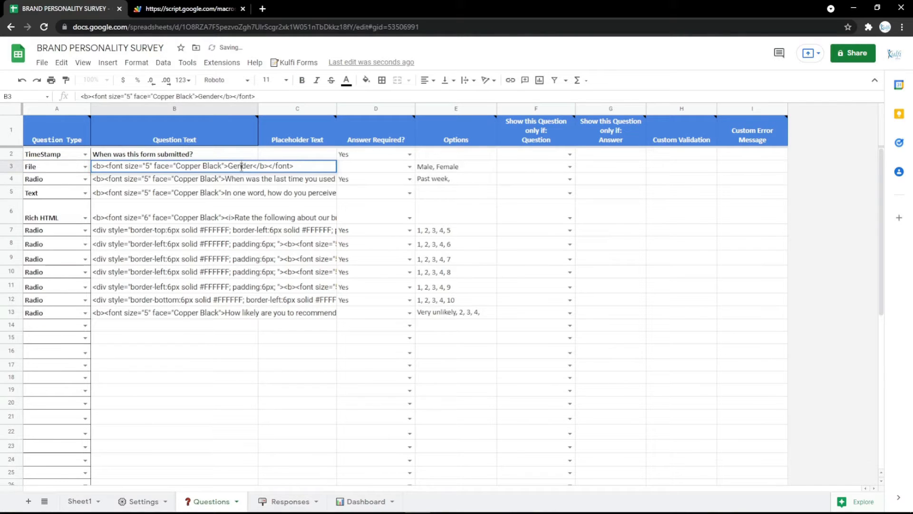
text(File)
key(Return)
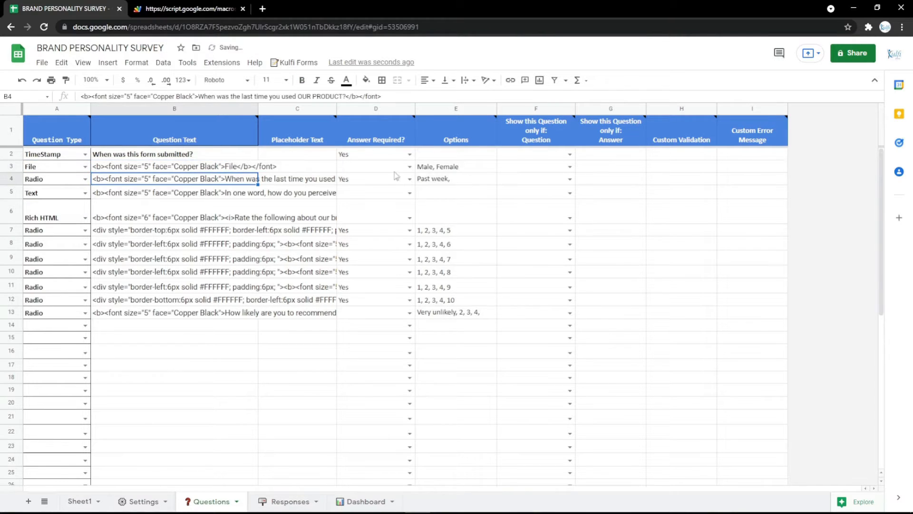
click(482, 169)
- Reload the live form and test the File question by uploading the Identity image from the Music folder
click(190, 8)
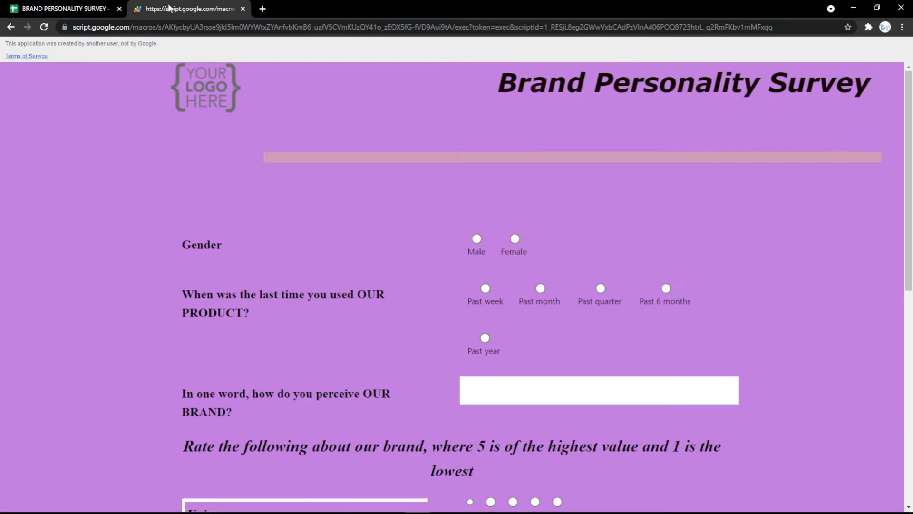
key(F5)
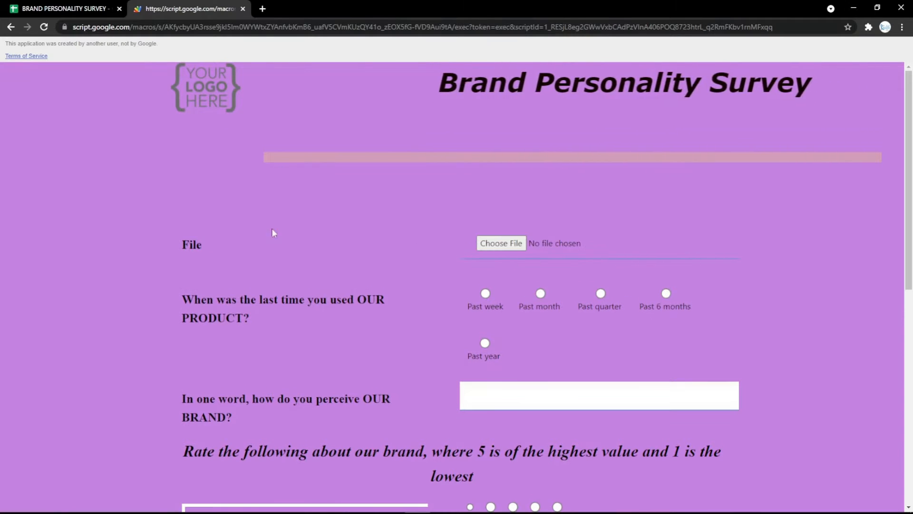
click(497, 244)
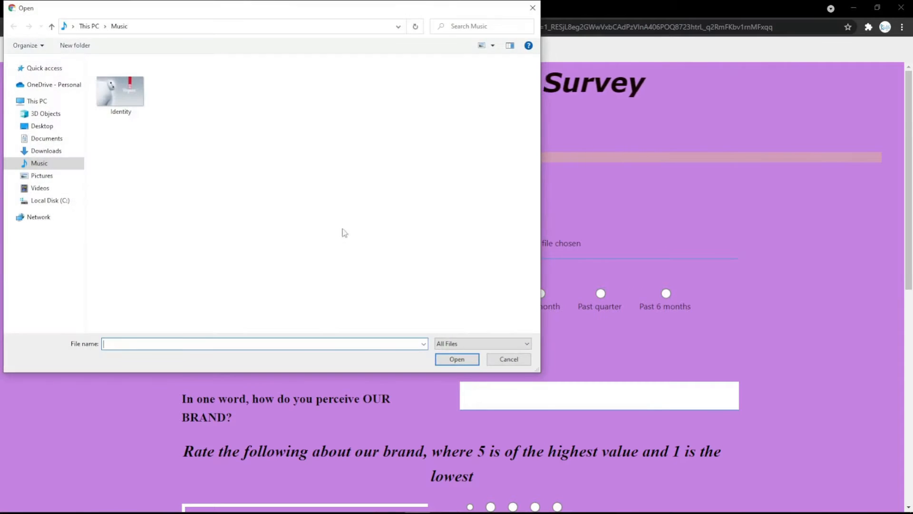
double_click(137, 102)
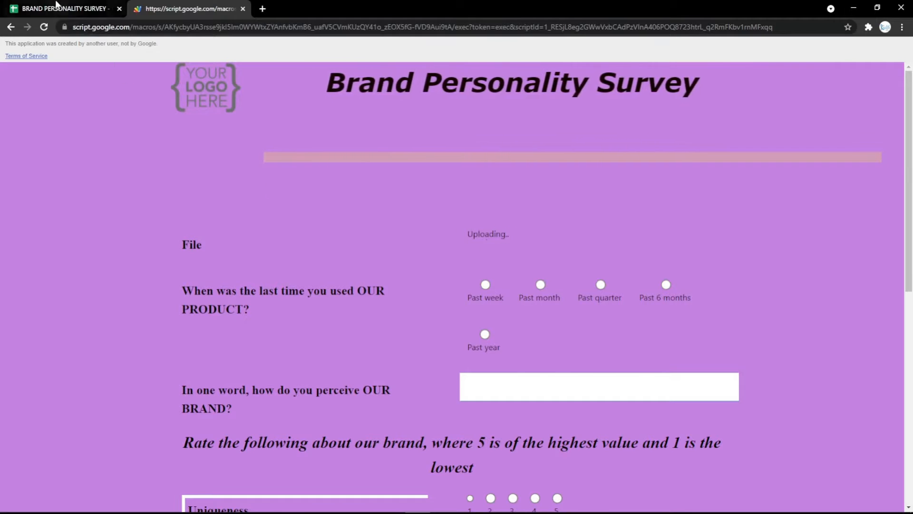
- Return to the spreadsheet and change the row 3 question to type eSignature with the wording "Signature"
click(62, 9)
click(85, 167)
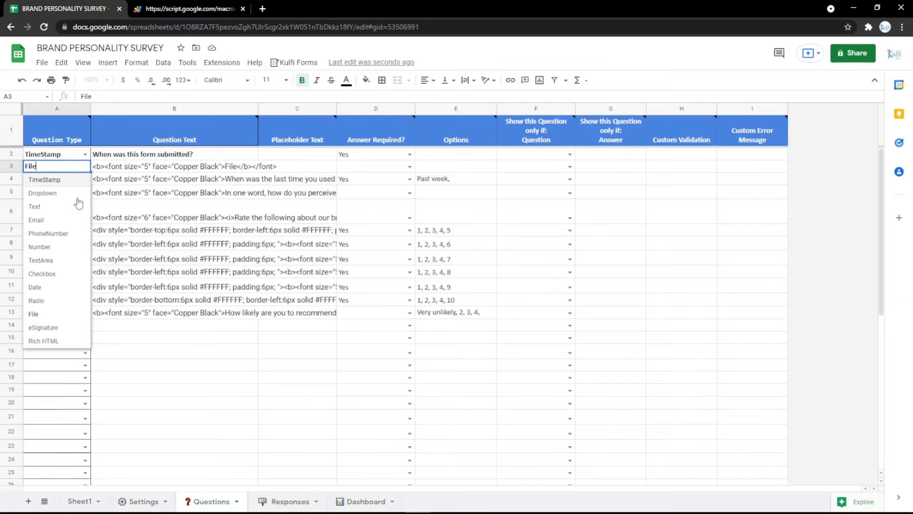
click(34, 327)
double_click(235, 167)
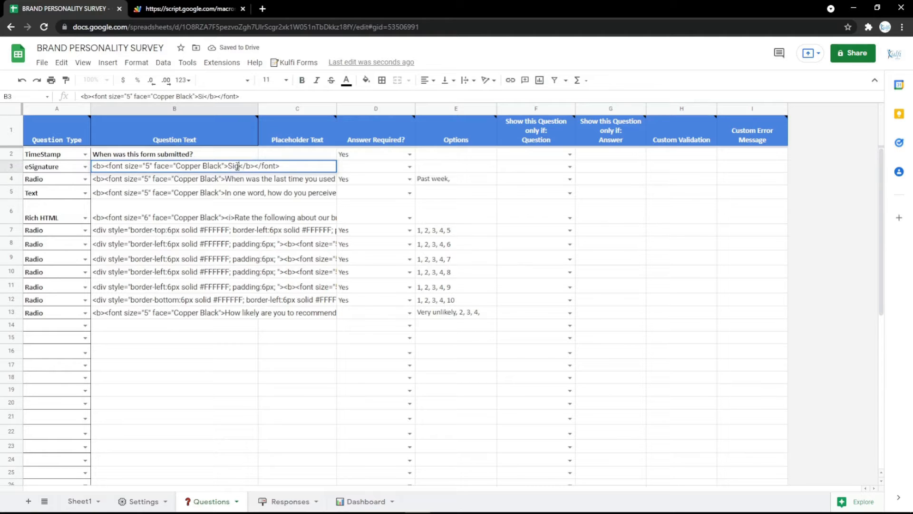
text(re)
key(Return)
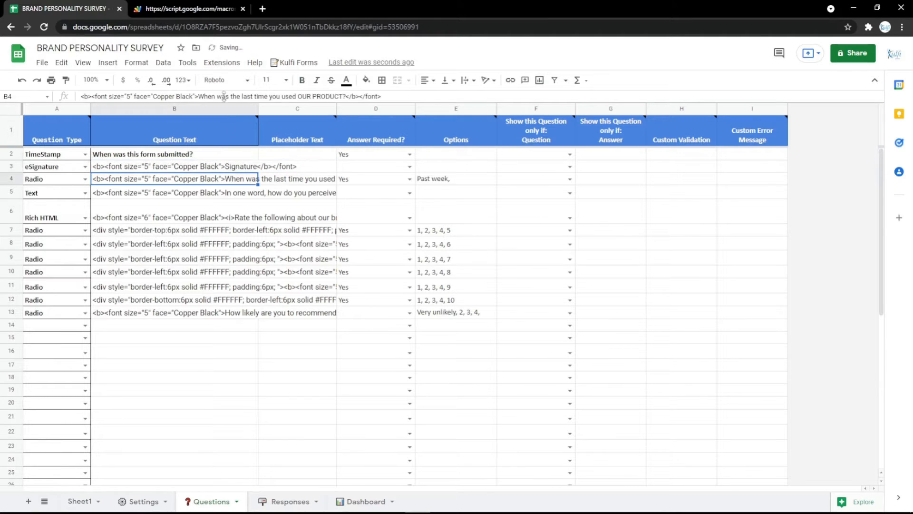
- Reload the live form and test the Signature field by drawing two sample signatures, clearing each one
click(212, 7)
key(F5)
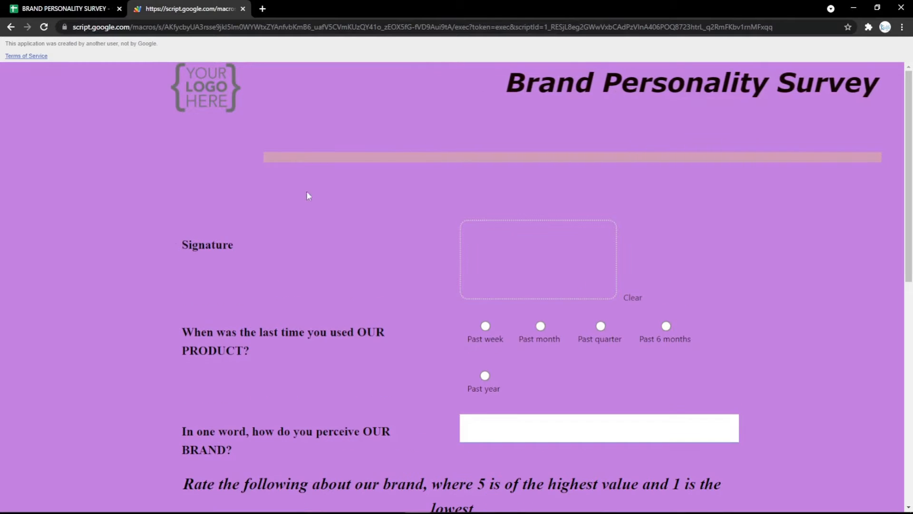
mouse_move(554, 271)
mouse_down()
mouse_move(534, 255)
mouse_move(593, 273)
mouse_up()
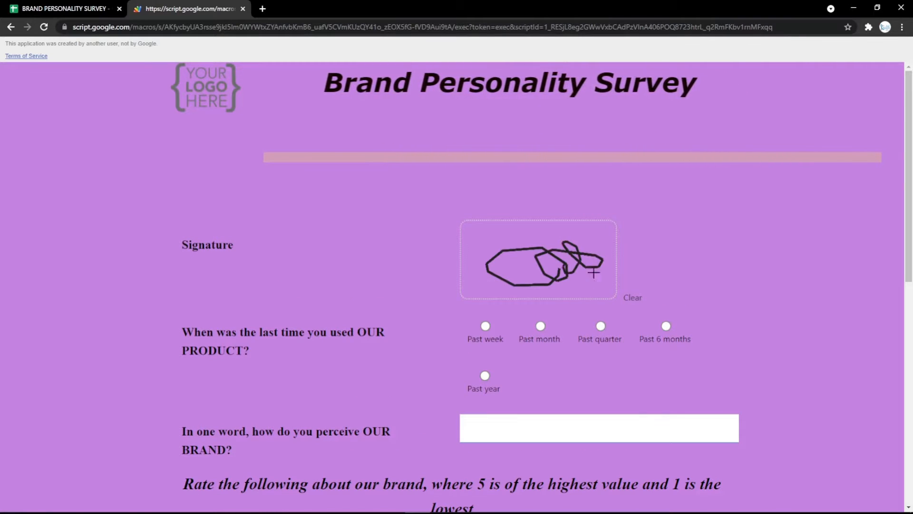
click(633, 298)
mouse_move(525, 262)
mouse_down()
mouse_move(547, 237)
mouse_move(592, 274)
mouse_up()
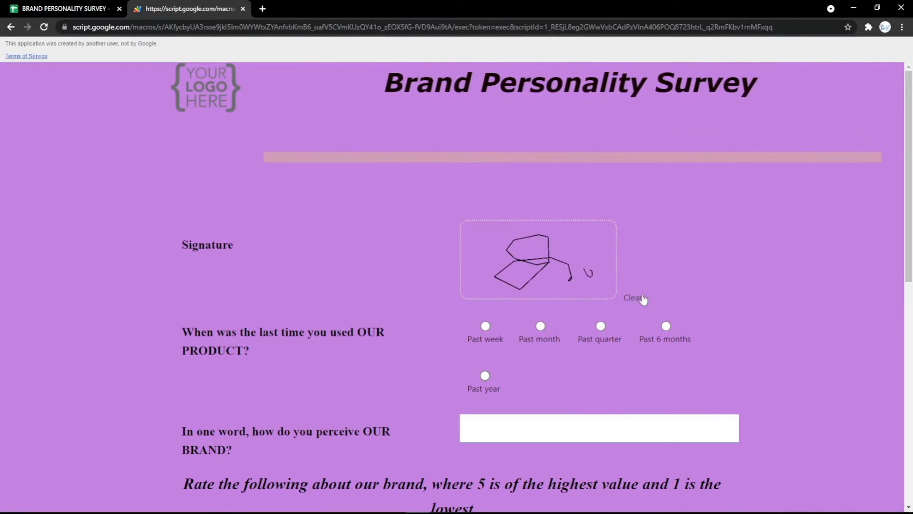
click(641, 298)
- Return to the spreadsheet and set the row 3 question type to Rich HTML
click(85, 9)
click(85, 167)
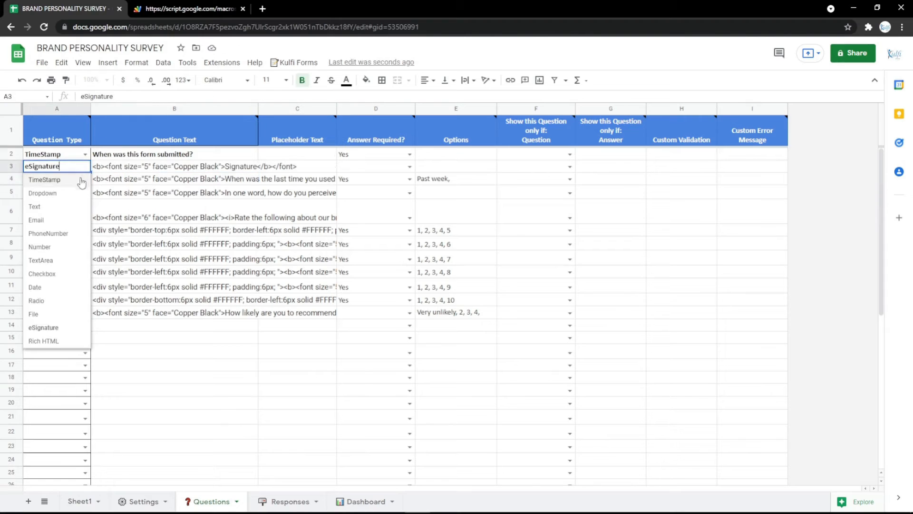
click(72, 342)
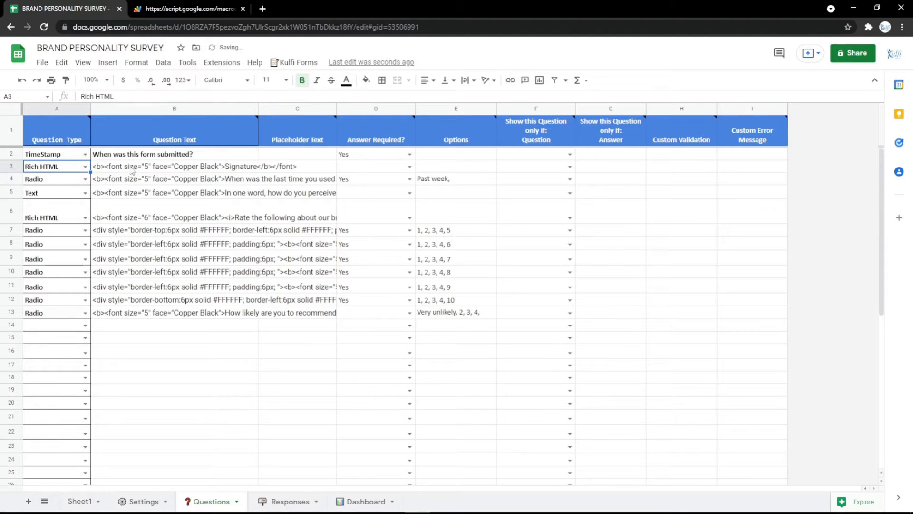
- Open Google Maps in a new tab, find Google Indonesia and copy the HTML code for embedding its map at Medium size
click(262, 8)
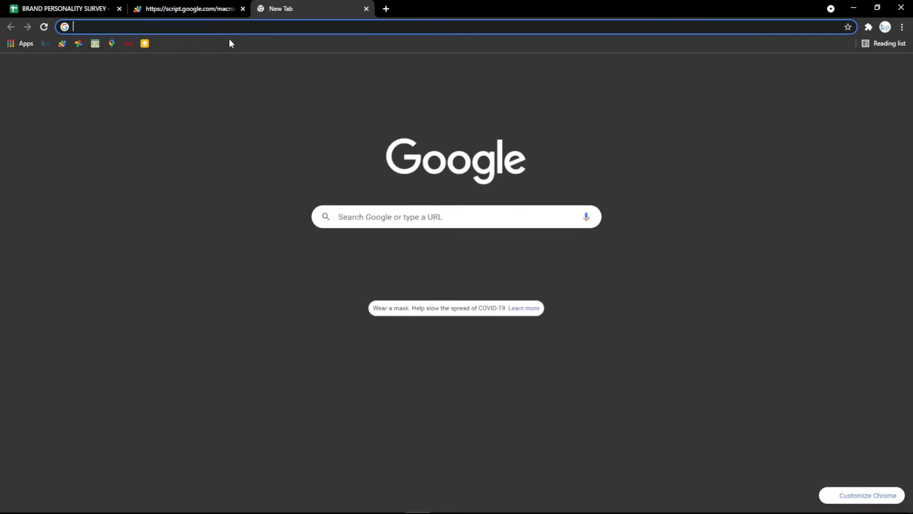
click(113, 43)
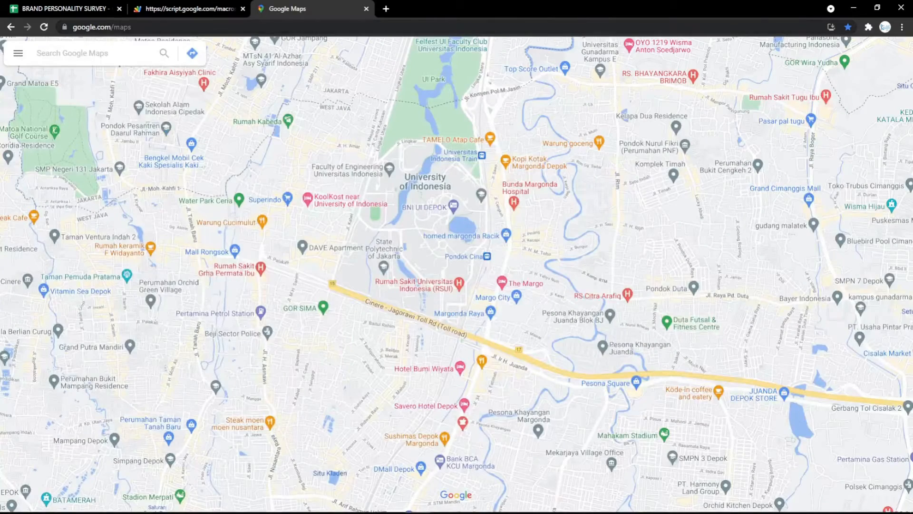
click(73, 54)
click(73, 96)
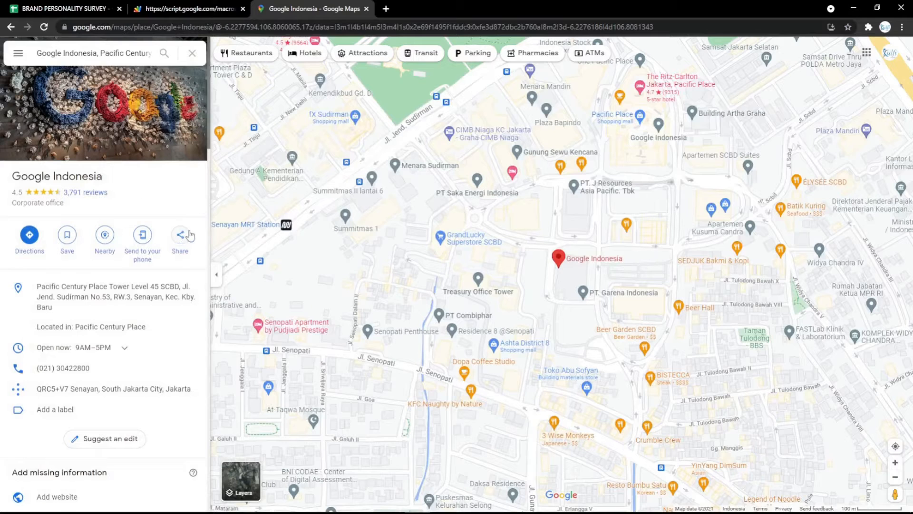
click(189, 235)
click(421, 210)
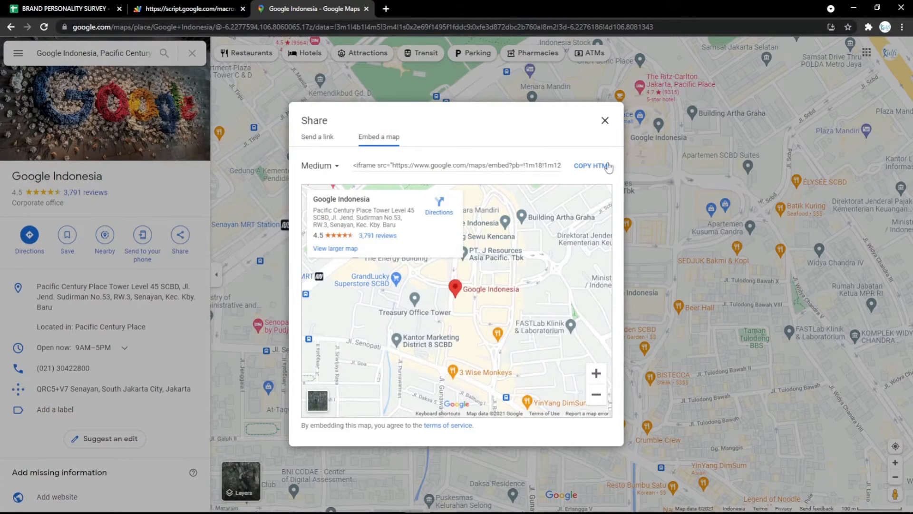
click(593, 166)
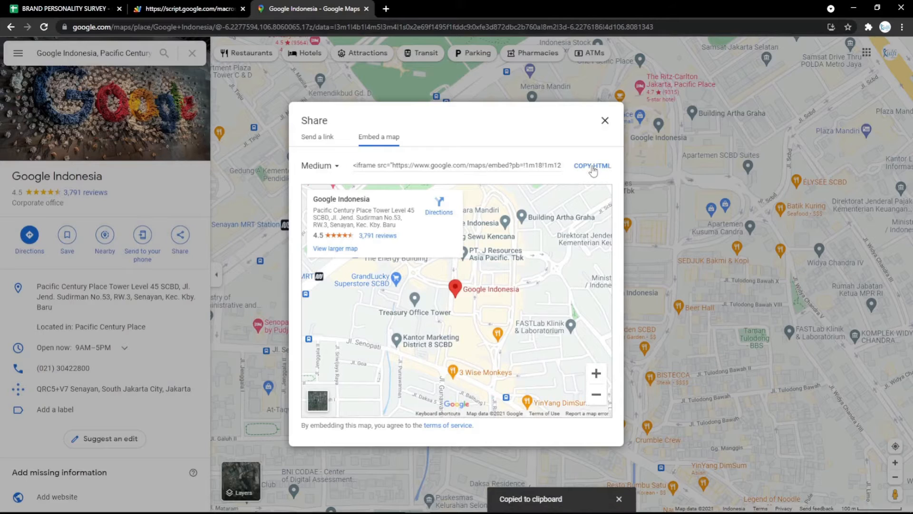
- Replace the question text in B3 with the copied map embed code, check the reloaded live form and return to the spreadsheet
click(103, 10)
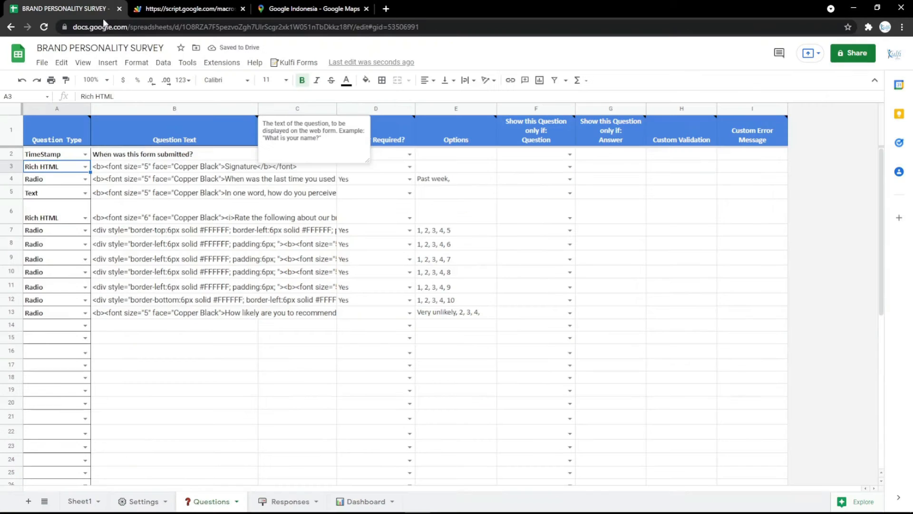
click(128, 169)
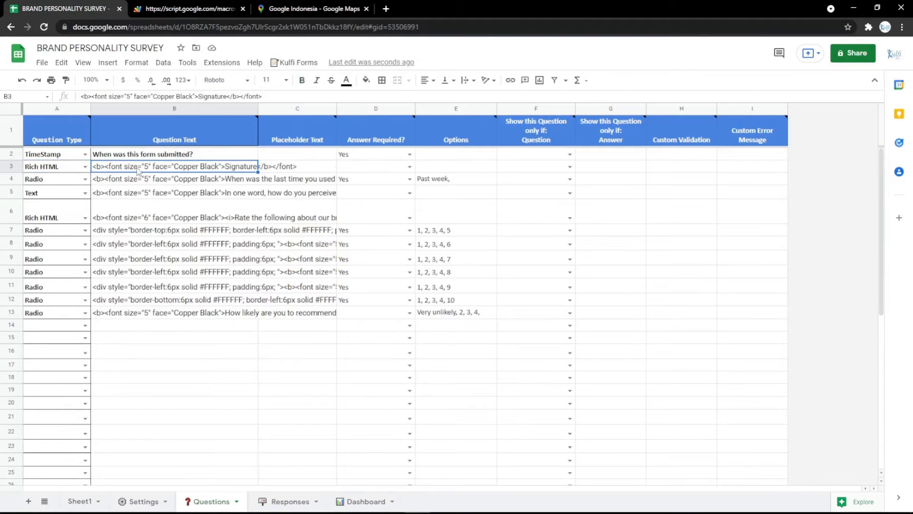
key(ctrl+v)
click(190, 8)
key(F5)
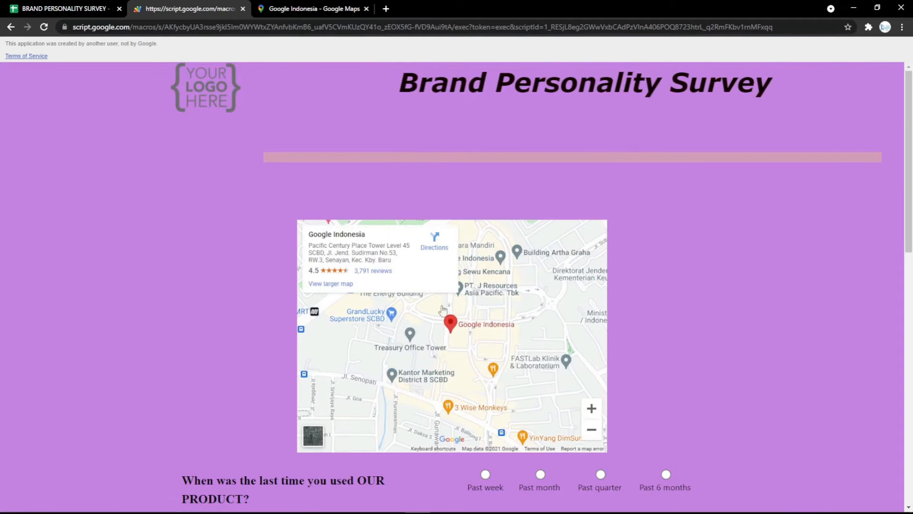
click(59, 8)
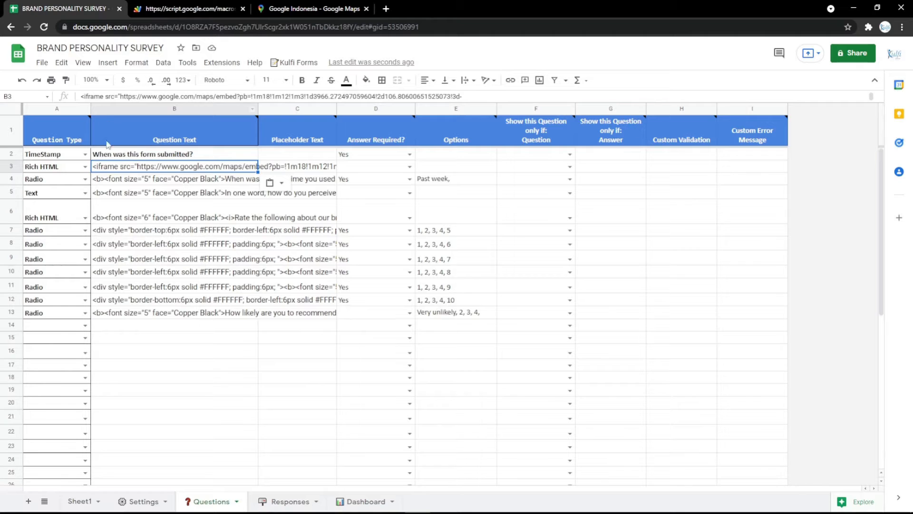
- Delete row 3 containing the map embed question, check the live form and return to the spreadsheet
right_click(18, 165)
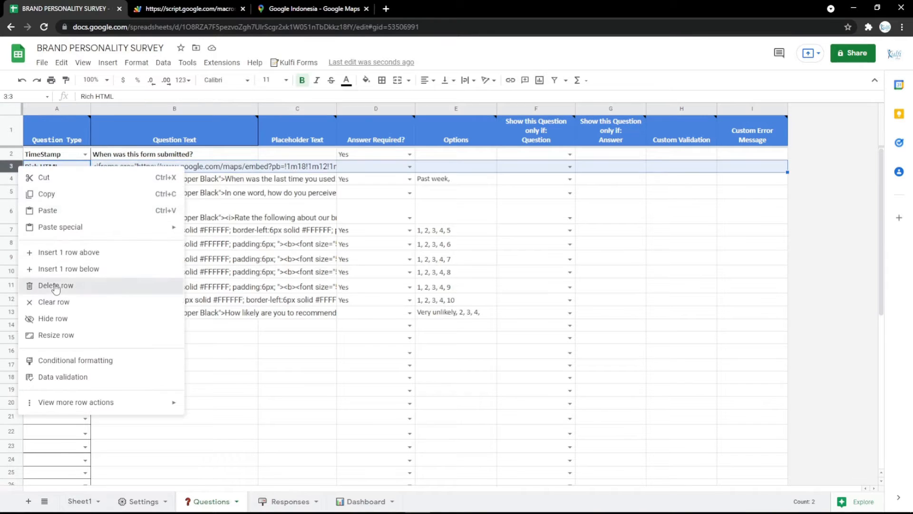
click(57, 285)
click(190, 9)
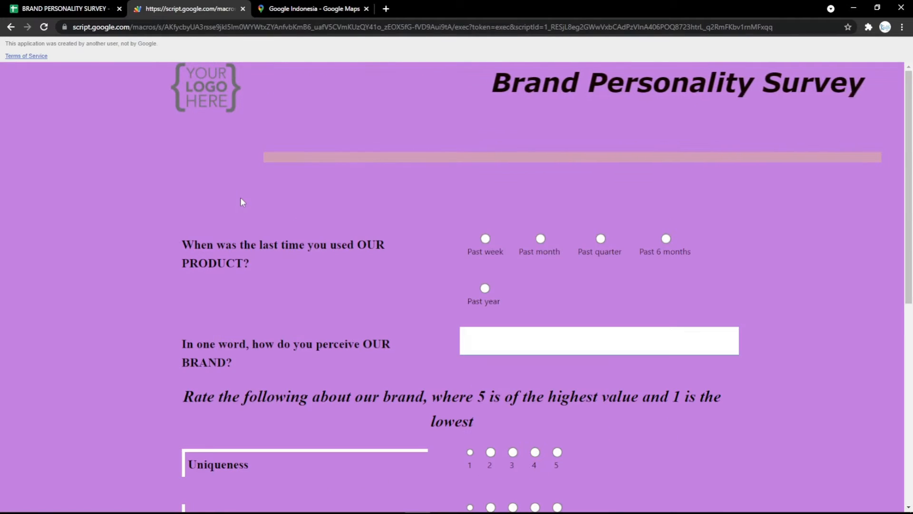
click(67, 8)
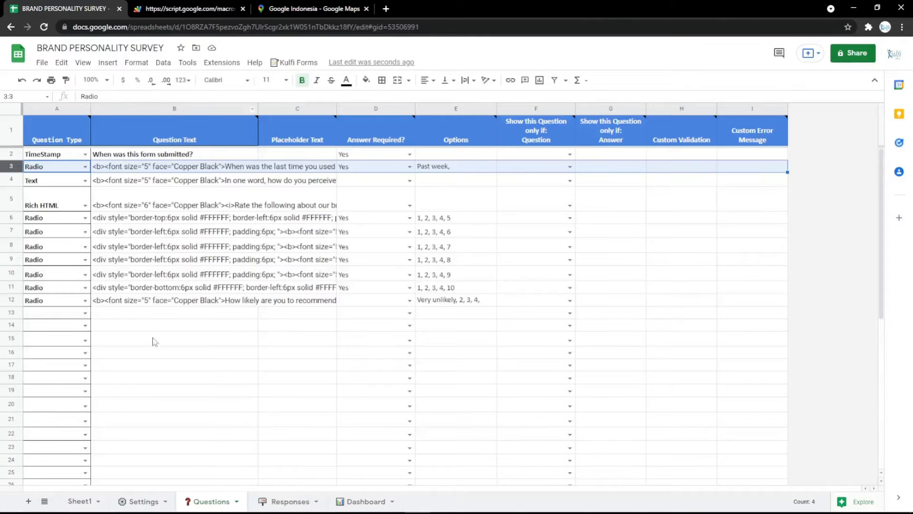
- In the Settings sheet, fill the Body Background Color cell with pale pink and look over the reloaded live form
click(140, 501)
click(237, 245)
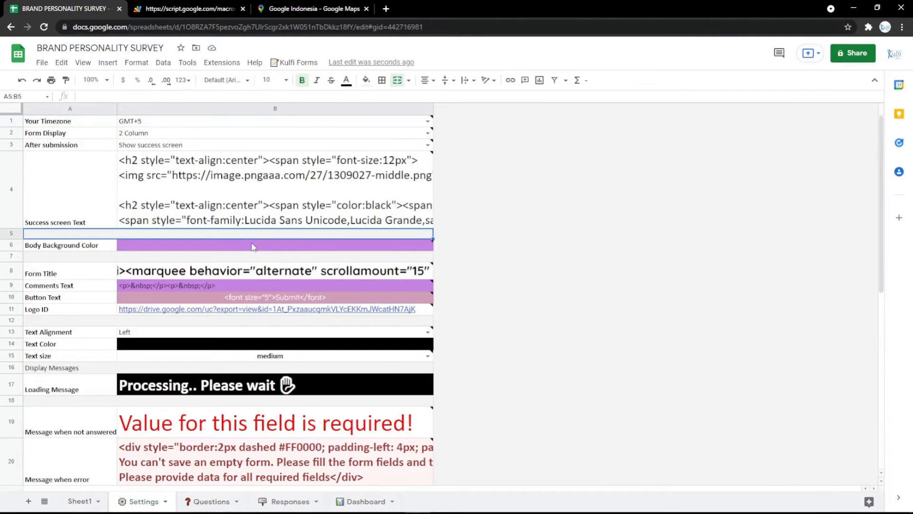
click(366, 80)
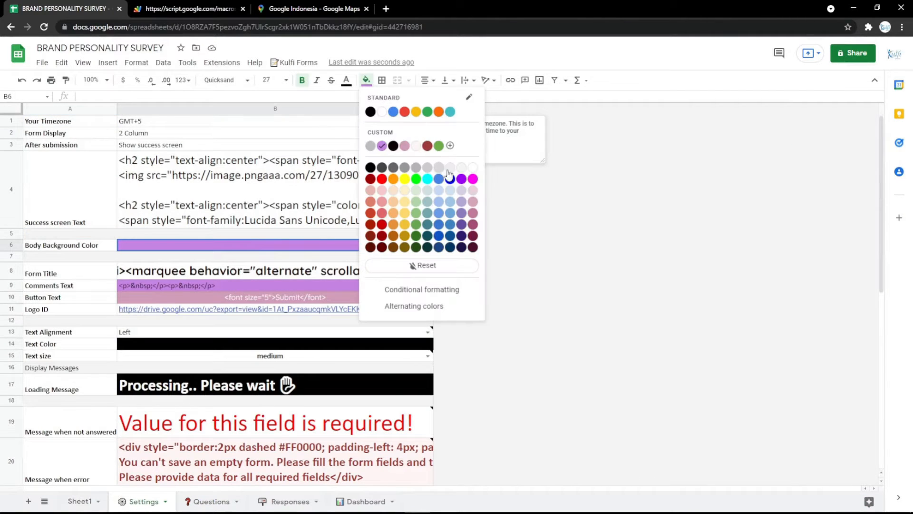
click(473, 193)
click(190, 8)
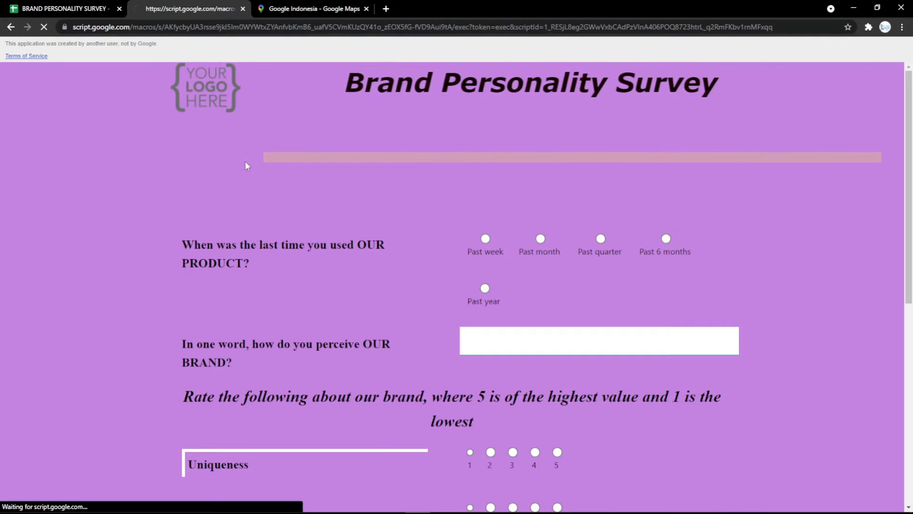
scroll(262, 190, down, 8)
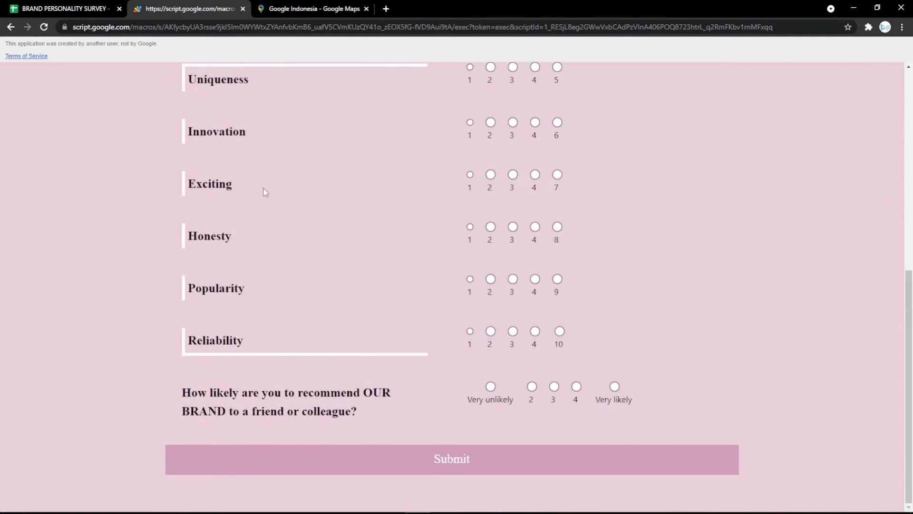
scroll(285, 190, up, 10)
click(65, 9)
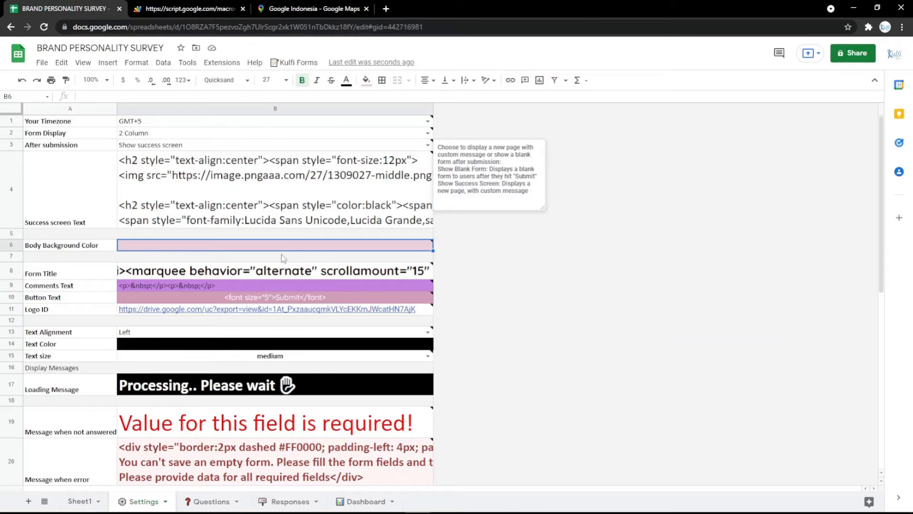
- Fill the Button Text cell with magenta and check the Submit button on the reloaded live form
click(294, 296)
click(366, 80)
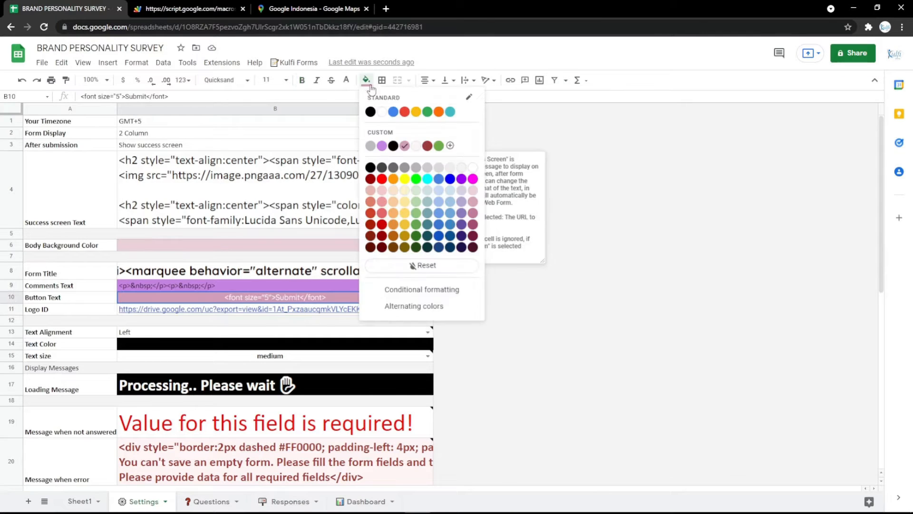
click(472, 179)
click(216, 9)
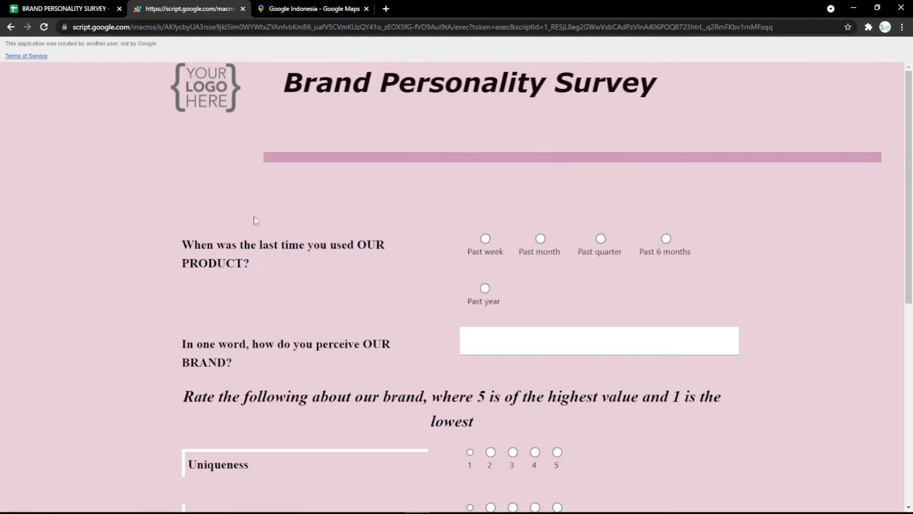
key(F5)
scroll(322, 245, down, 10)
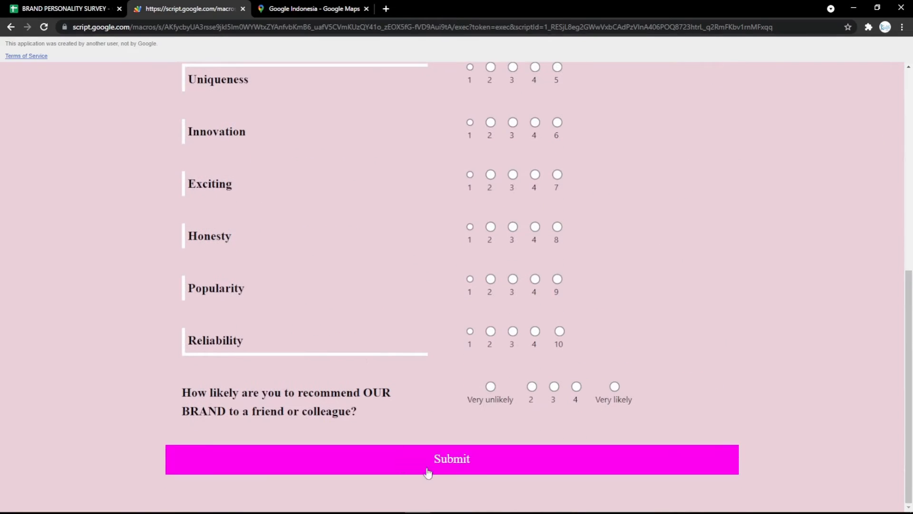
click(67, 8)
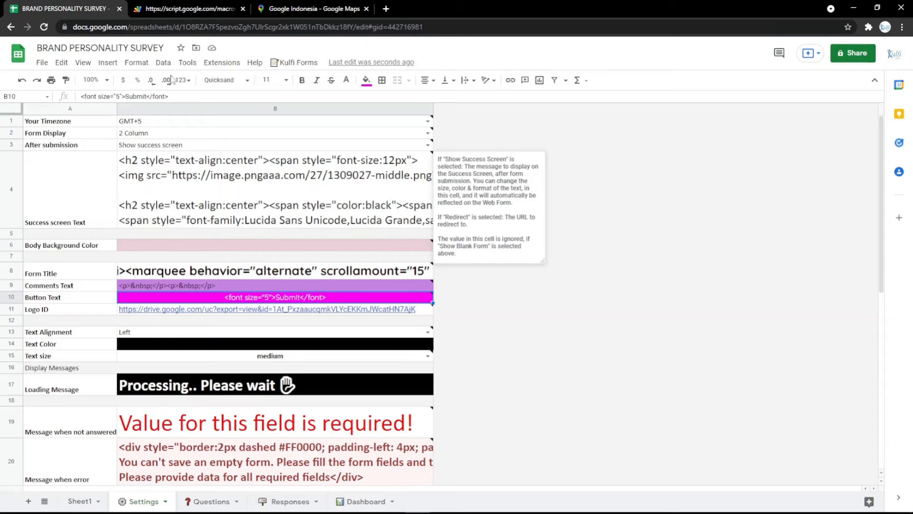
- Replace the Logo ID link in B11 with the address of the bookmarked "Your Logo Here" image and check the reloaded form
click(279, 310)
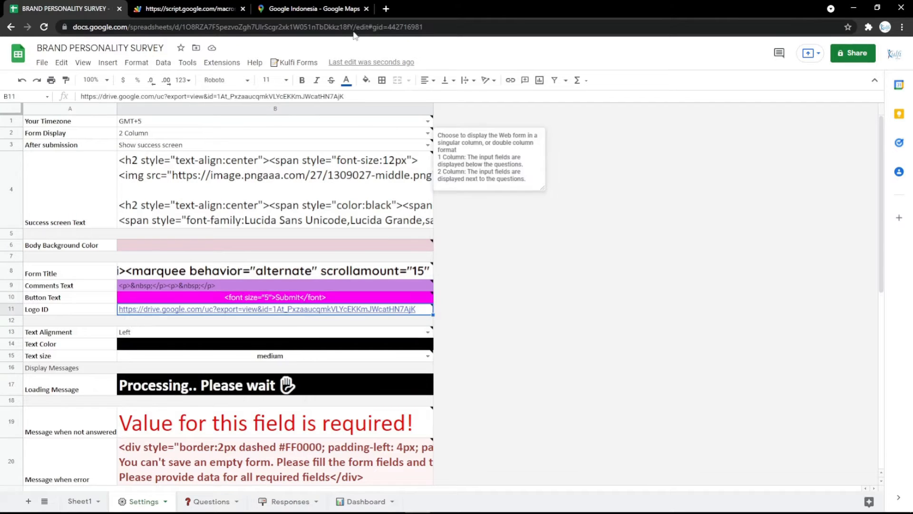
click(385, 8)
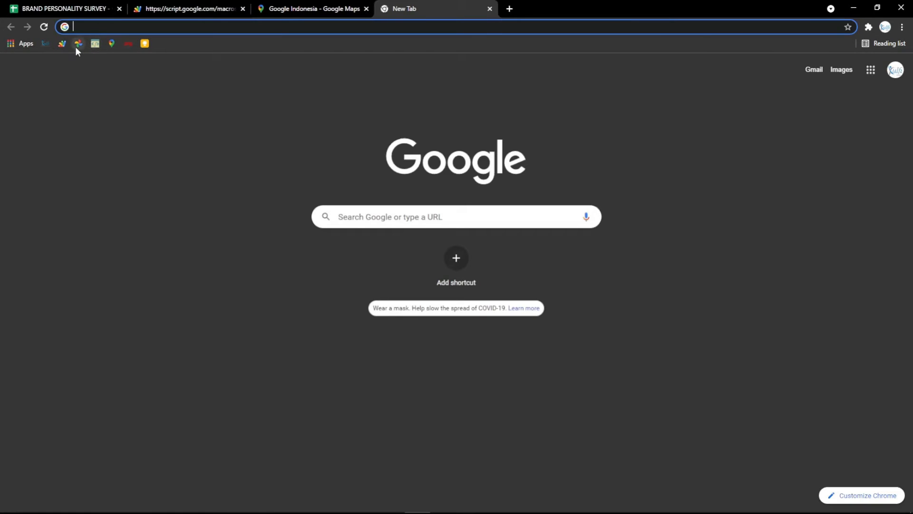
click(76, 47)
click(113, 30)
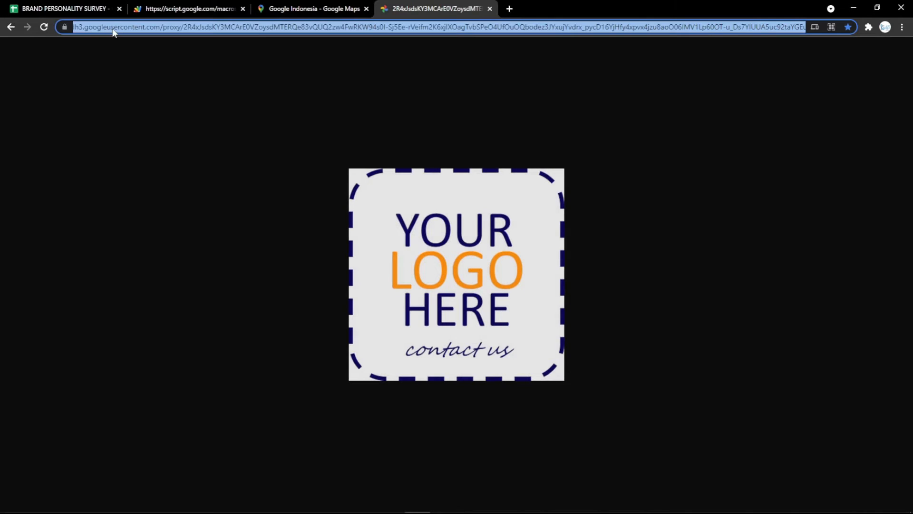
click(81, 6)
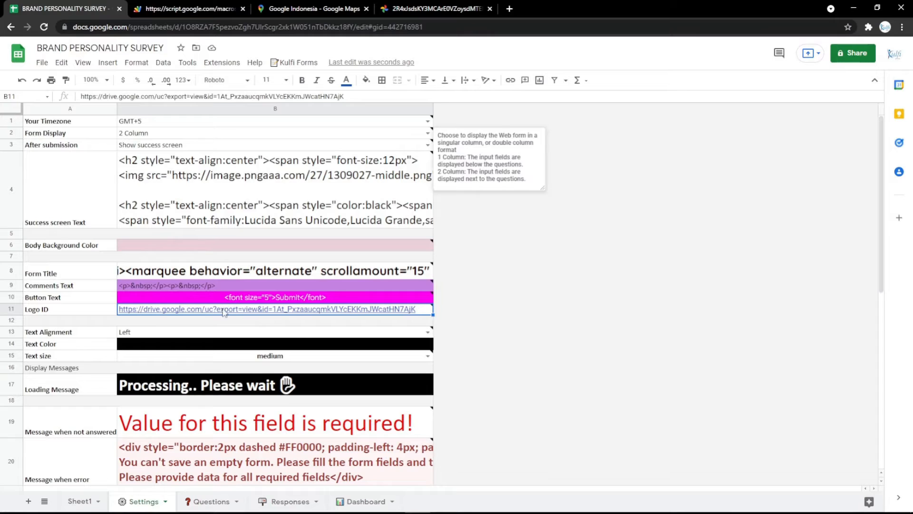
key(ctrl+Tab)
key(F5)
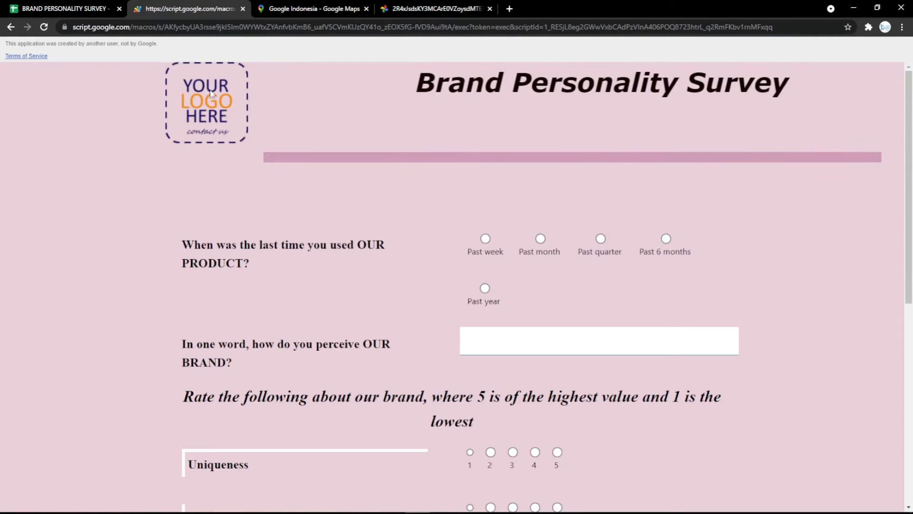
click(116, 5)
- Fill the Text Color cell B14 with magenta and look over the question text on the reloaded live form
click(286, 347)
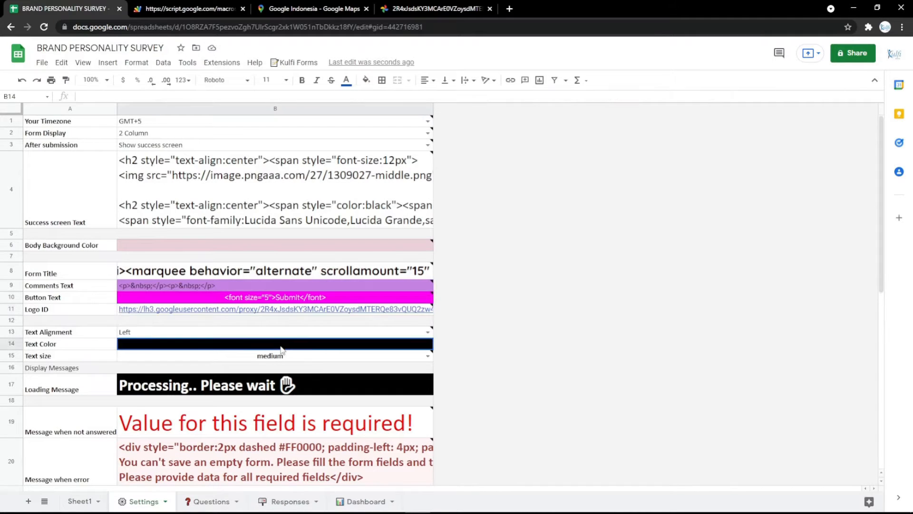
click(367, 79)
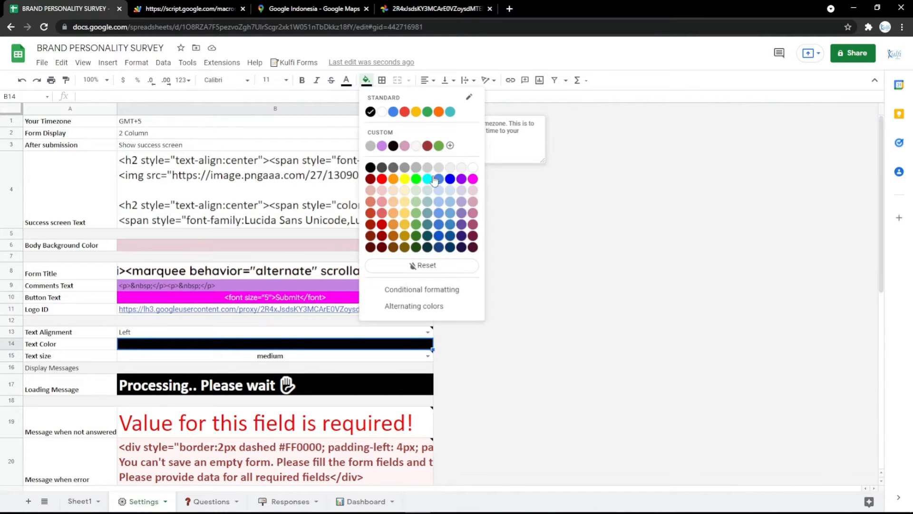
click(472, 179)
click(190, 9)
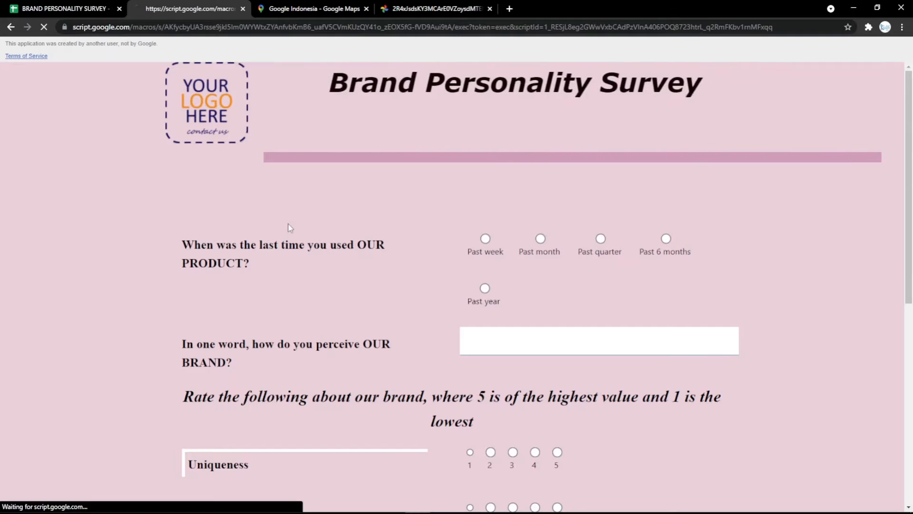
scroll(292, 346, down, 5)
scroll(287, 346, down, 3)
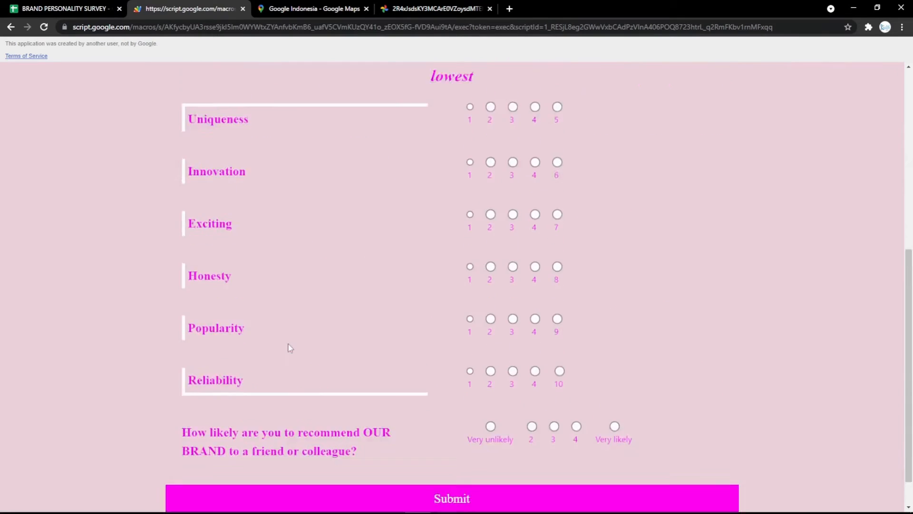
scroll(281, 309, up, 10)
click(62, 7)
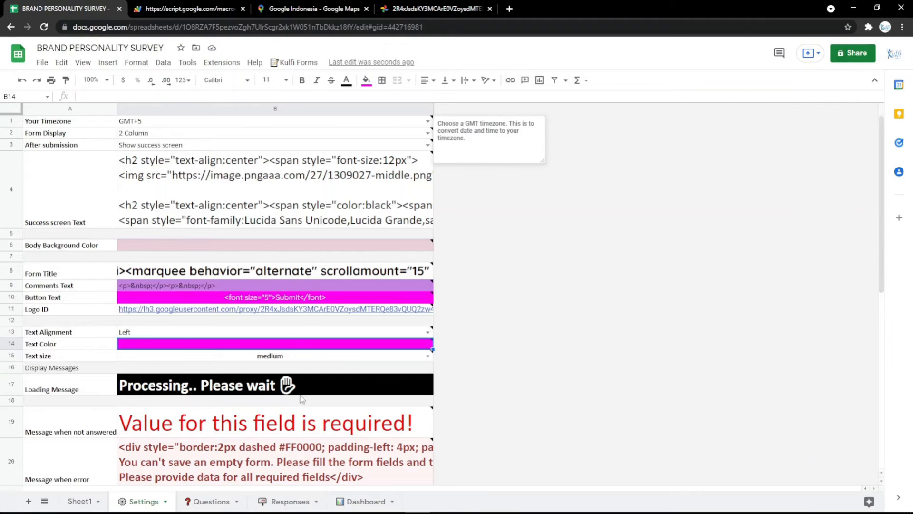
- Extend the Loading Message in B17 to "Processing.. Please wait a minutes" before the hand emoji and check it by reloading the form
double_click(285, 386)
text(a m)
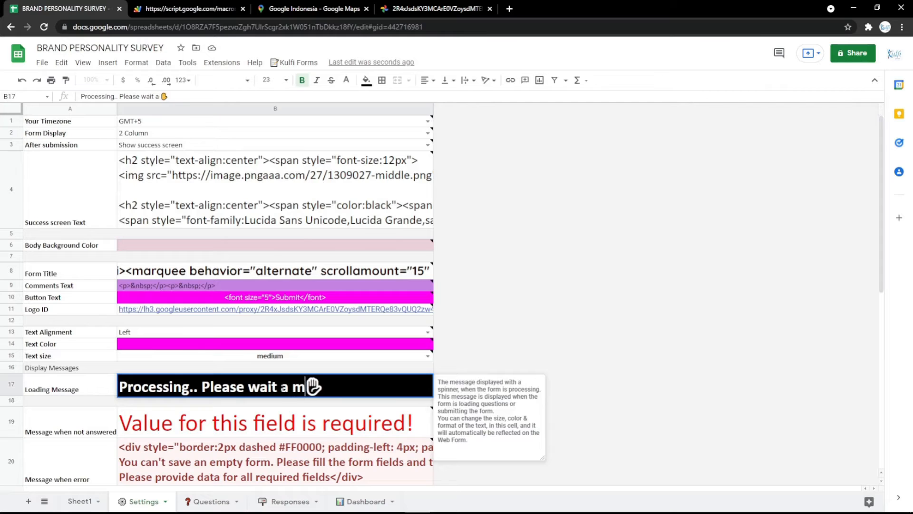
text(inutes)
key(Return)
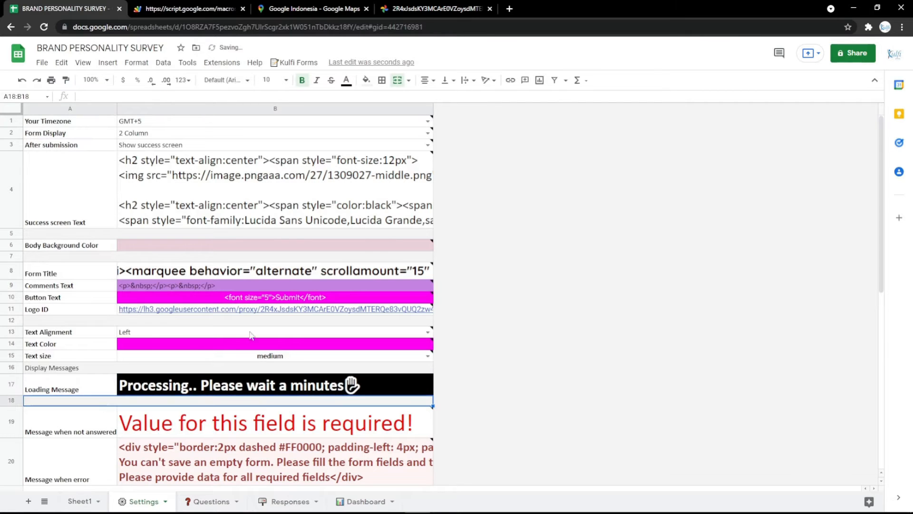
click(167, 10)
key(F5)
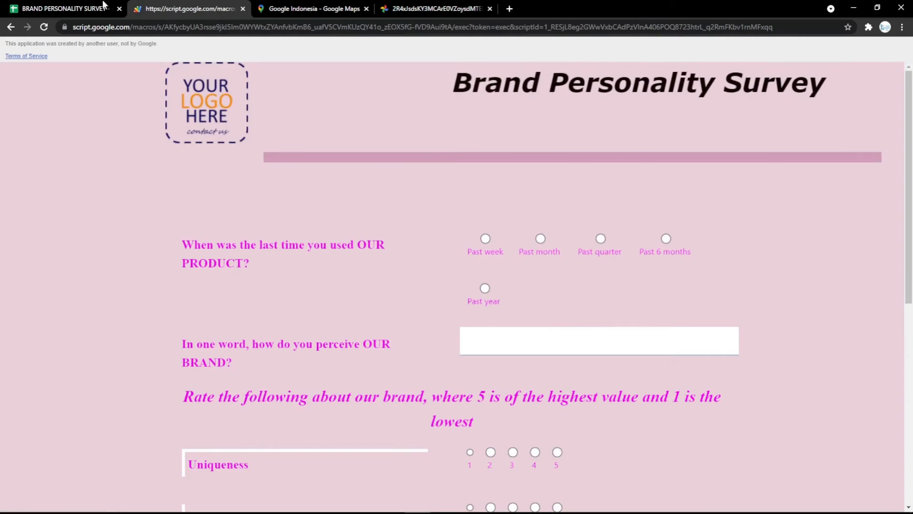
click(62, 9)
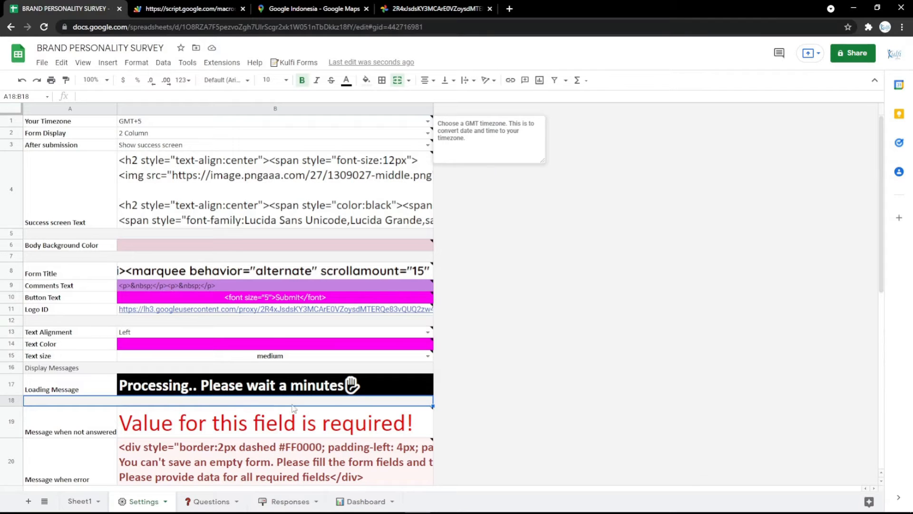
- Open the Form Title code in B8, then enter BRAND PERSONALITY SURVEY in the html-online.com editor in a new tab
double_click(255, 272)
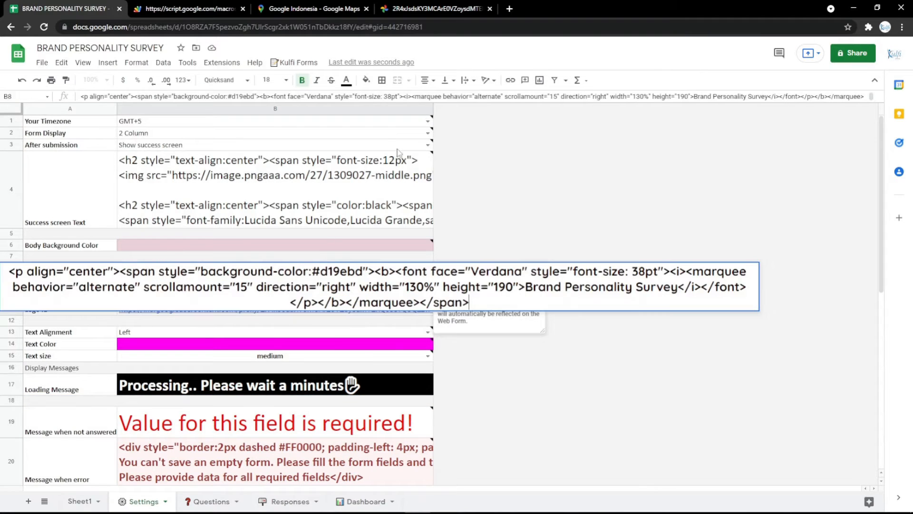
click(509, 8)
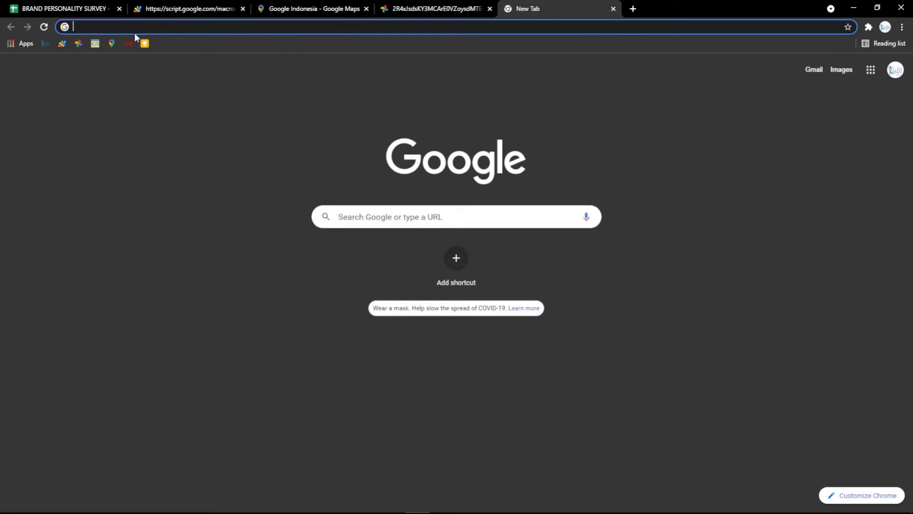
click(95, 43)
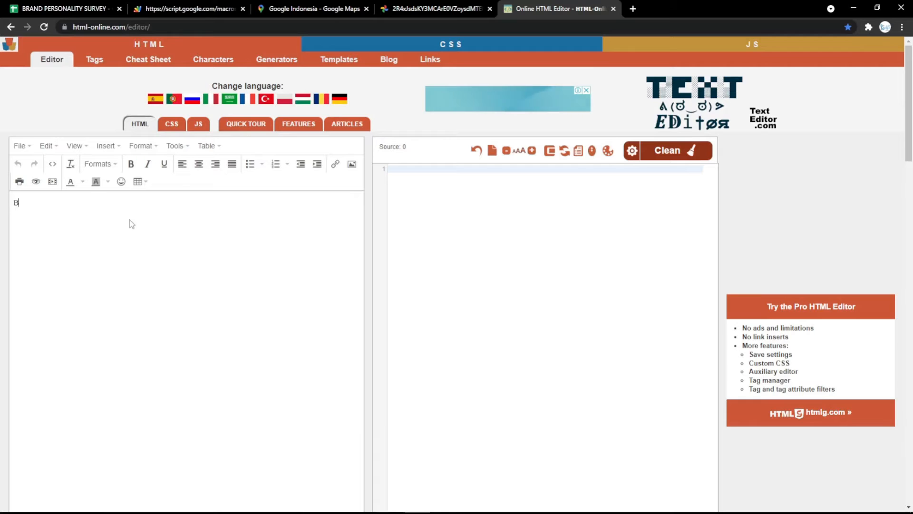
text(BRAND PER)
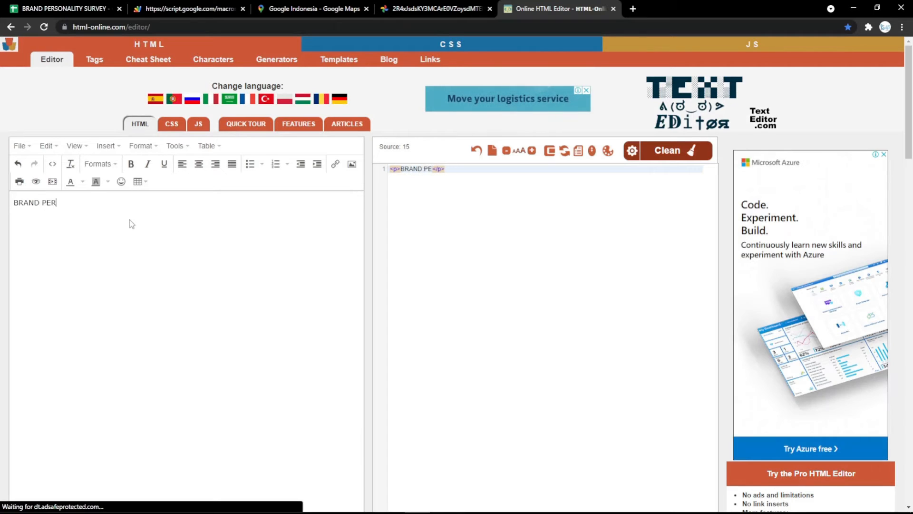
text(SONALITY)
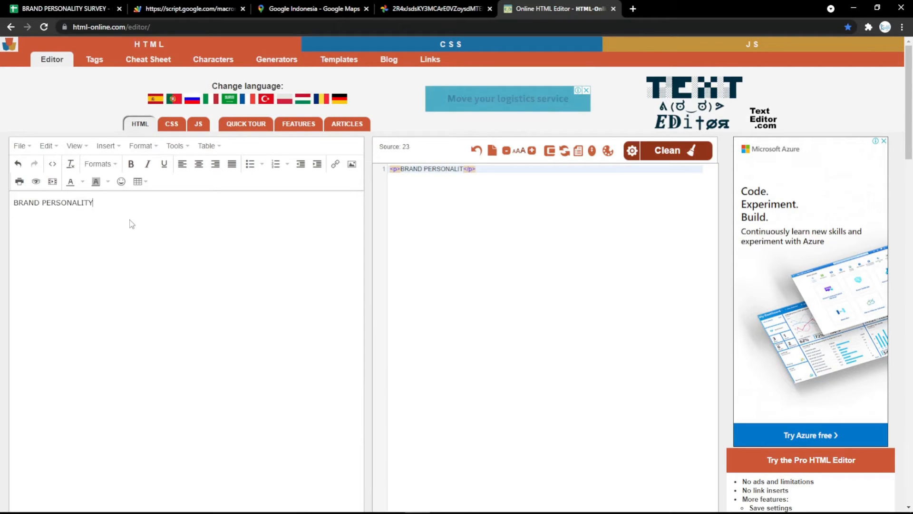
text( SURVEY)
- Center the whole title text in the HTML editor and make it bold, italic and underlined
key(ctrl+a)
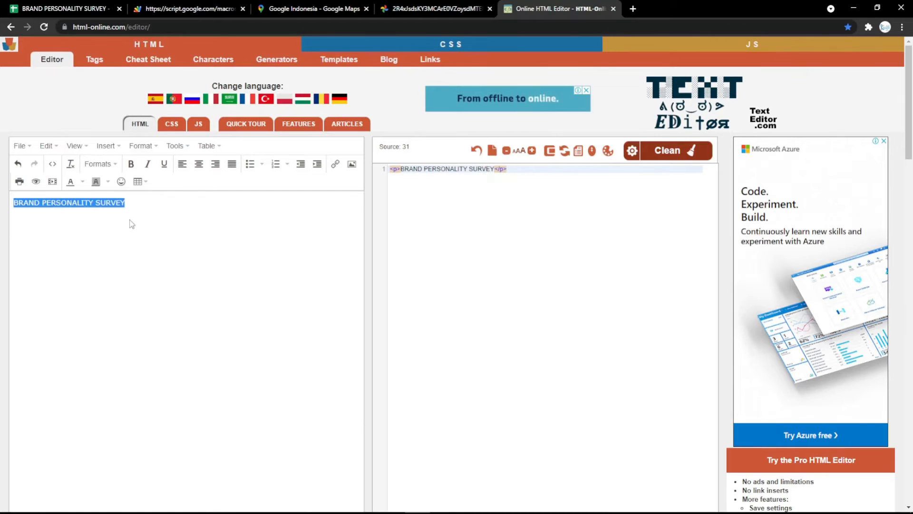
click(199, 165)
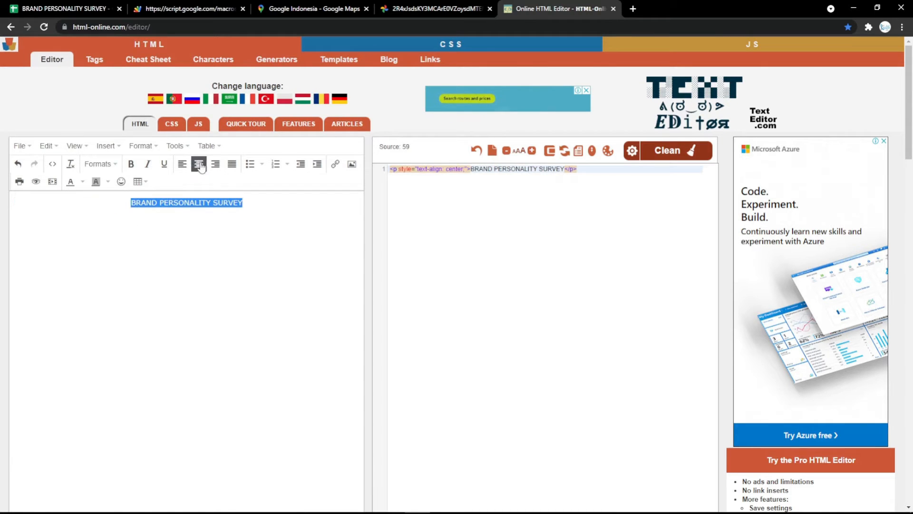
click(131, 164)
click(147, 164)
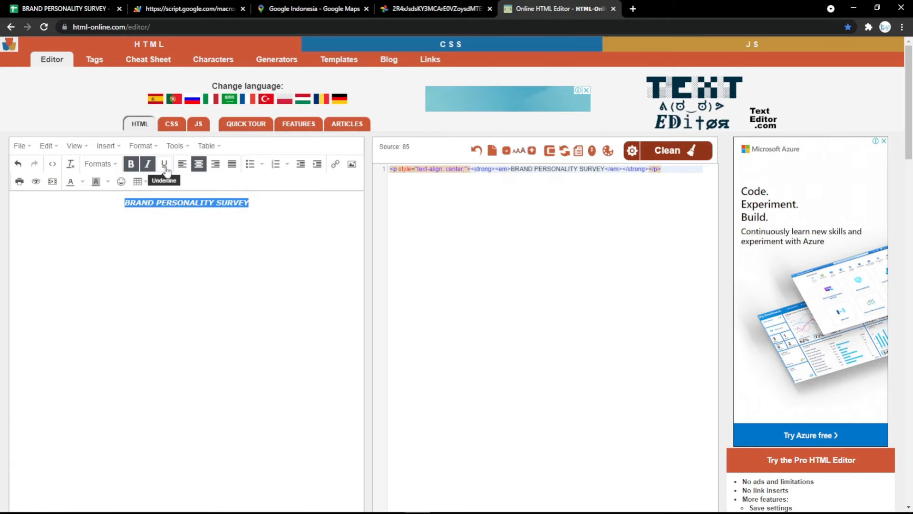
click(165, 165)
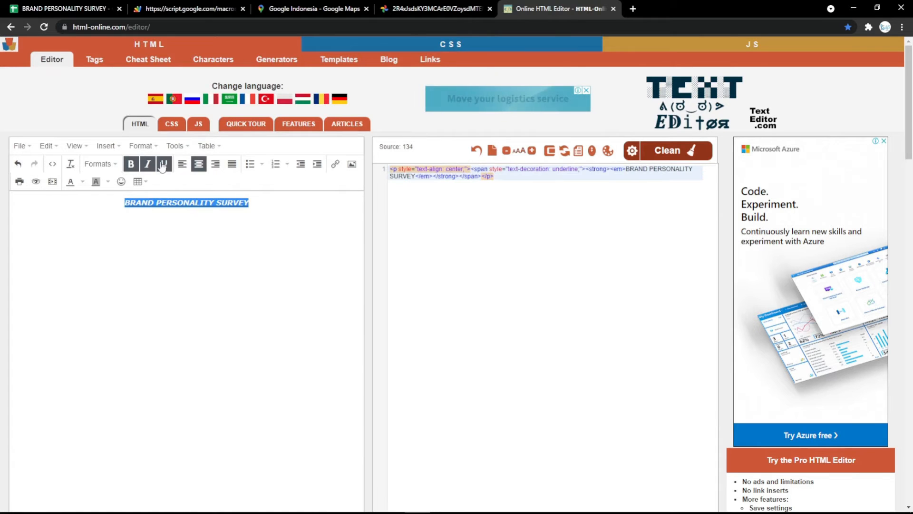
- Format the BRAND PERSONALITY SURVEY title as Heading 1 and color its text magenta
click(112, 164)
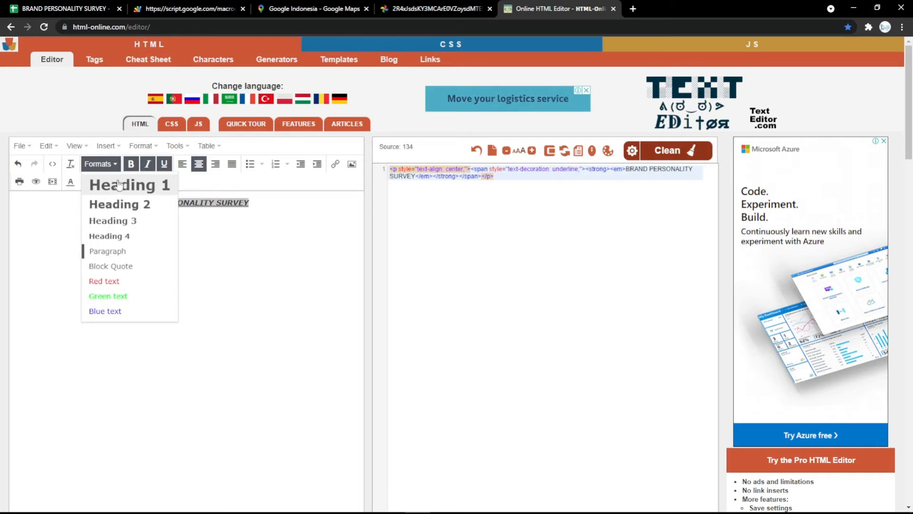
click(114, 185)
click(81, 181)
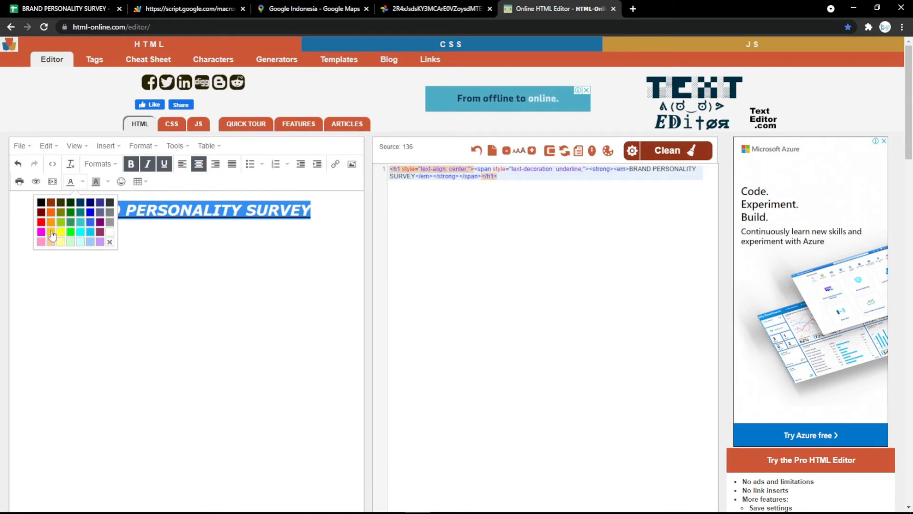
click(41, 231)
click(131, 218)
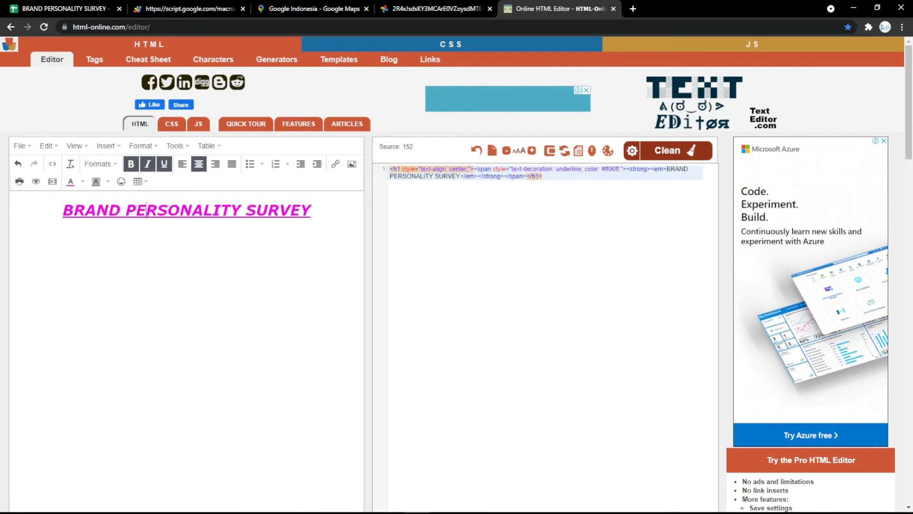
- Copy the title's generated HTML source, replace the Form Title code in B8 with it, and reload the live form
click(505, 217)
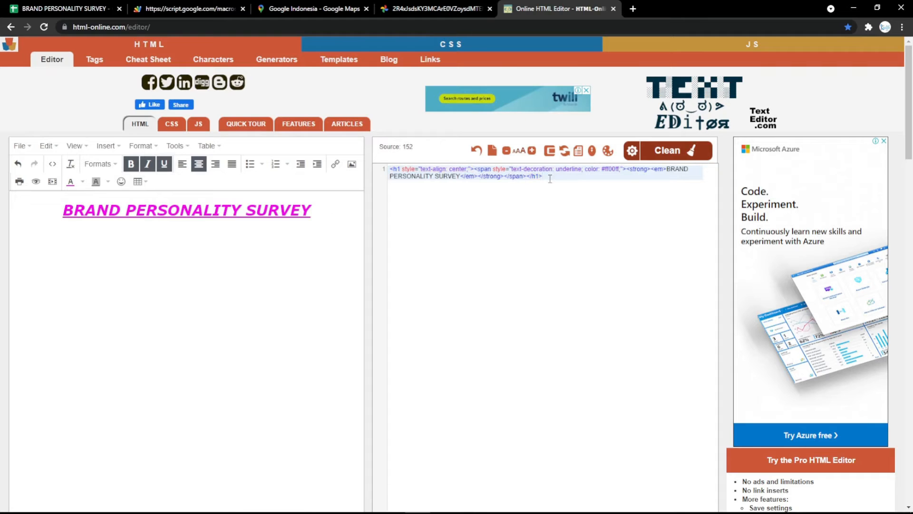
drag(505, 216, 404, 162)
key(ctrl+c)
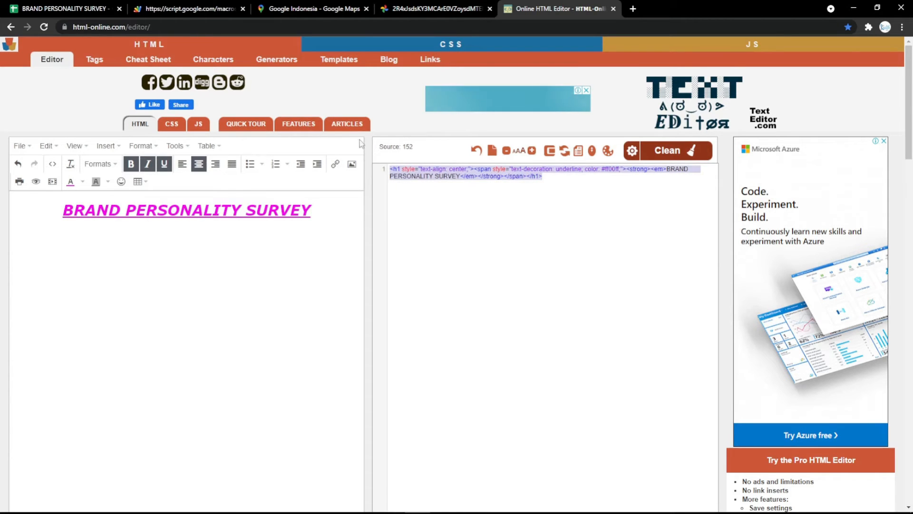
click(64, 8)
key(ctrl+a)
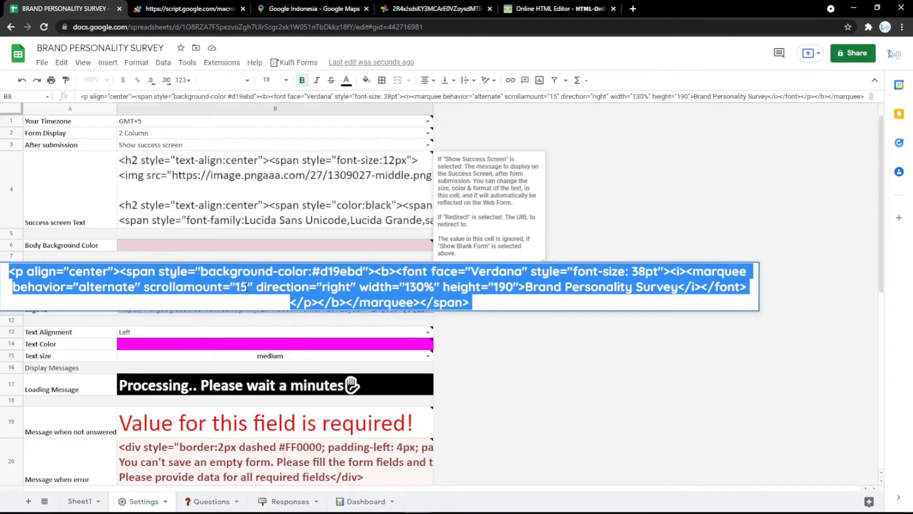
key(ctrl+v)
click(257, 255)
click(224, 8)
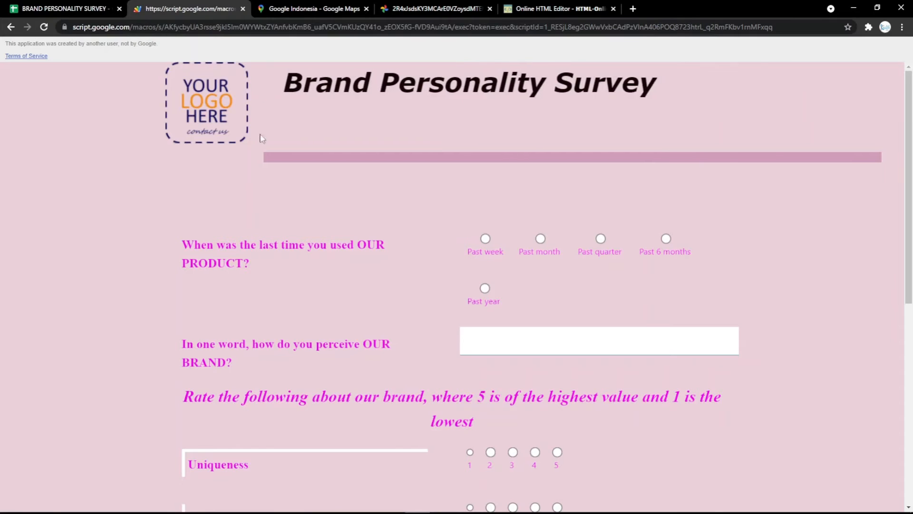
key(F5)
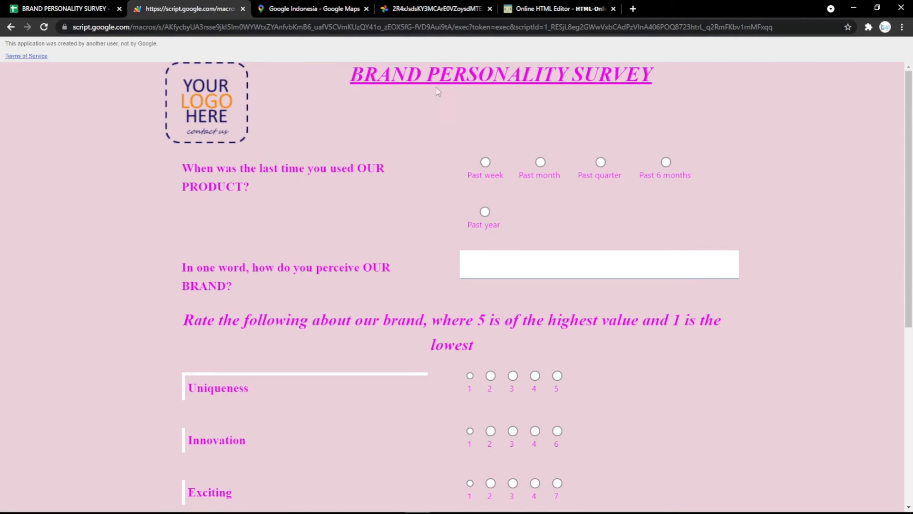
- Look at the Responses sheet's header formula in A1, then copy the TRANSPOSE formula from the RESPONSES note in Google Keep
click(62, 8)
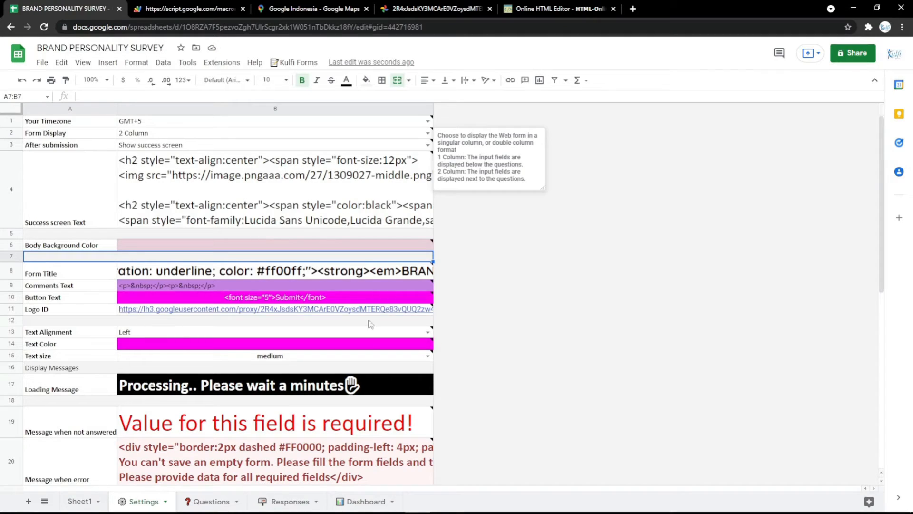
click(275, 502)
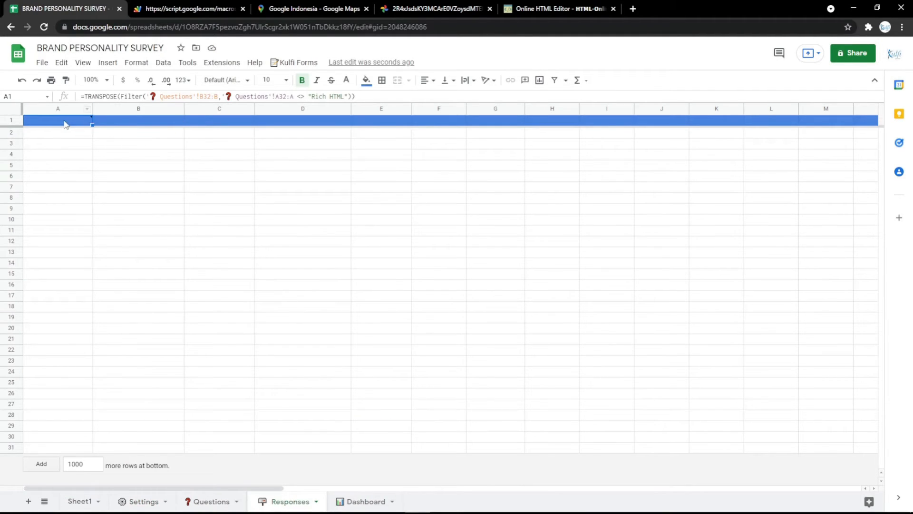
mouse_move(62, 125)
click(633, 9)
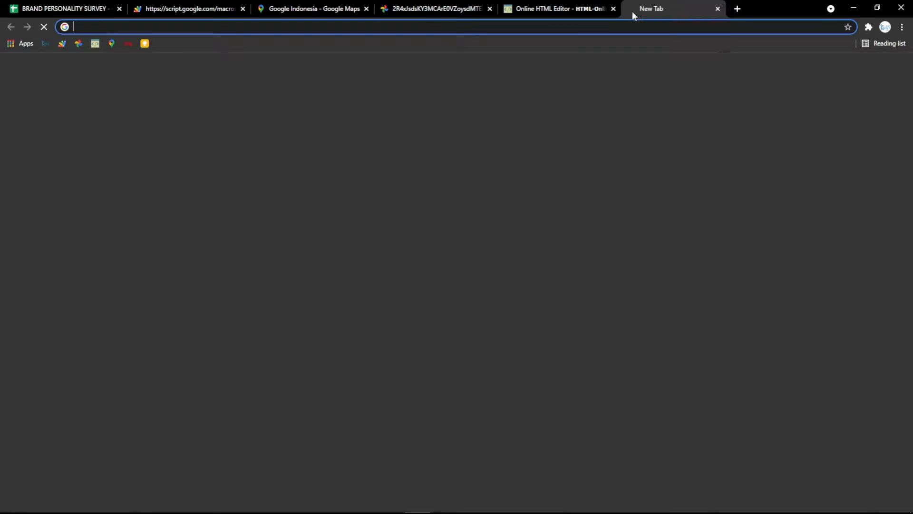
click(142, 47)
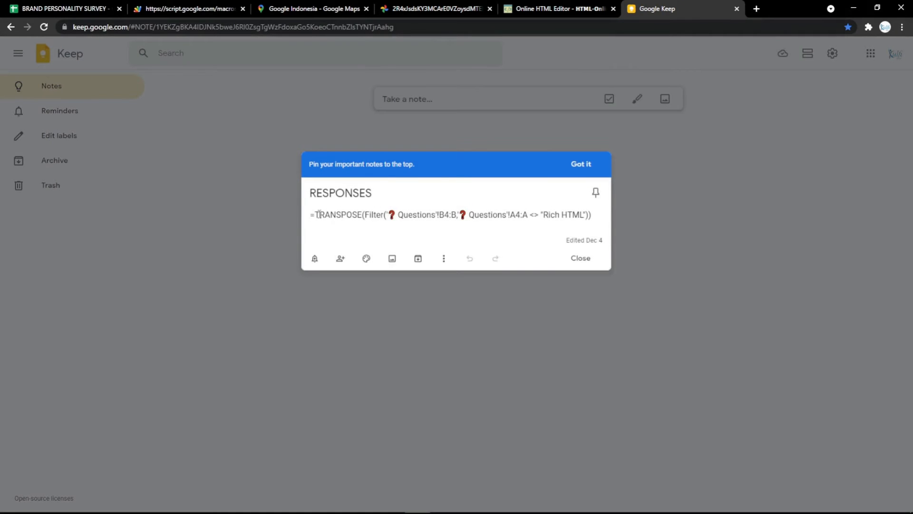
drag(311, 214, 601, 227)
key(ctrl+c)
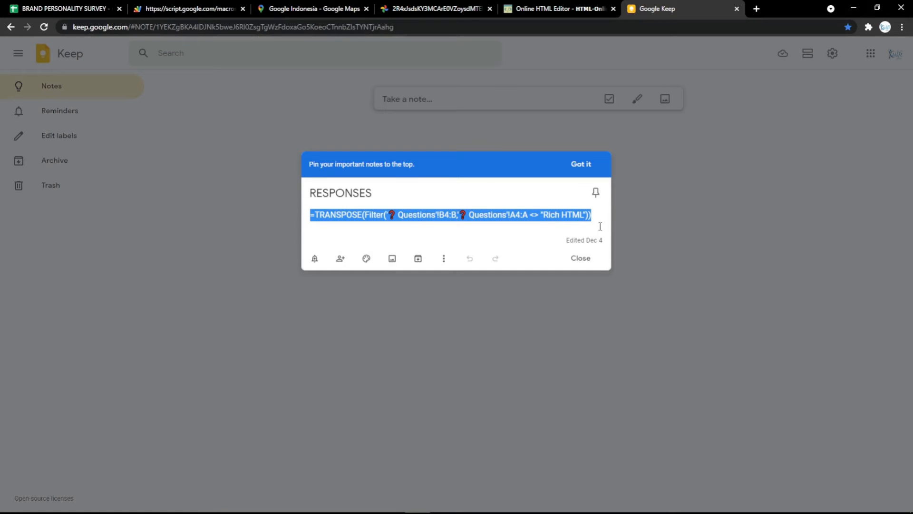
- Replace the formula in A1 of the Responses sheet with the copied TRANSPOSE formula using Questions ranges B4:B and A4:A
click(112, 8)
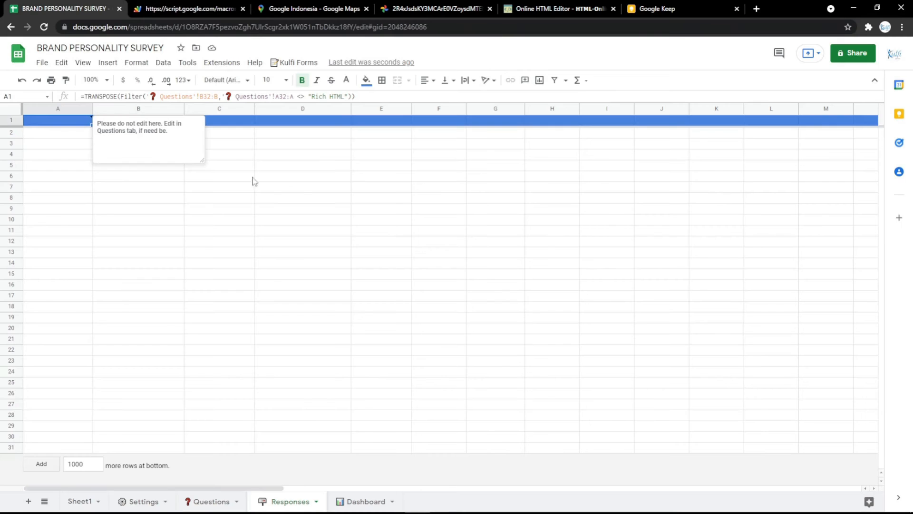
double_click(47, 121)
key(ctrl+a)
key(ctrl+v)
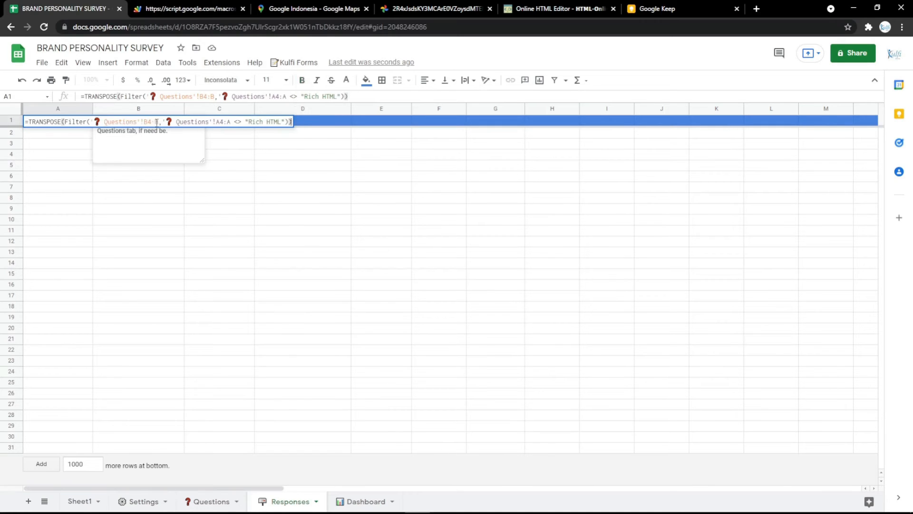
click(195, 212)
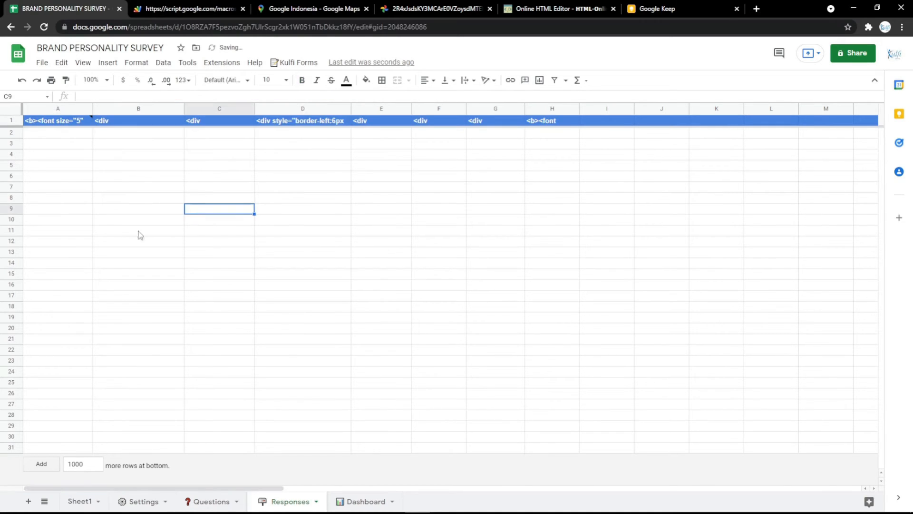
- Check the first question's row in the Questions sheet and change the A1 formula ranges in Responses to B3:B and A3:A
click(208, 502)
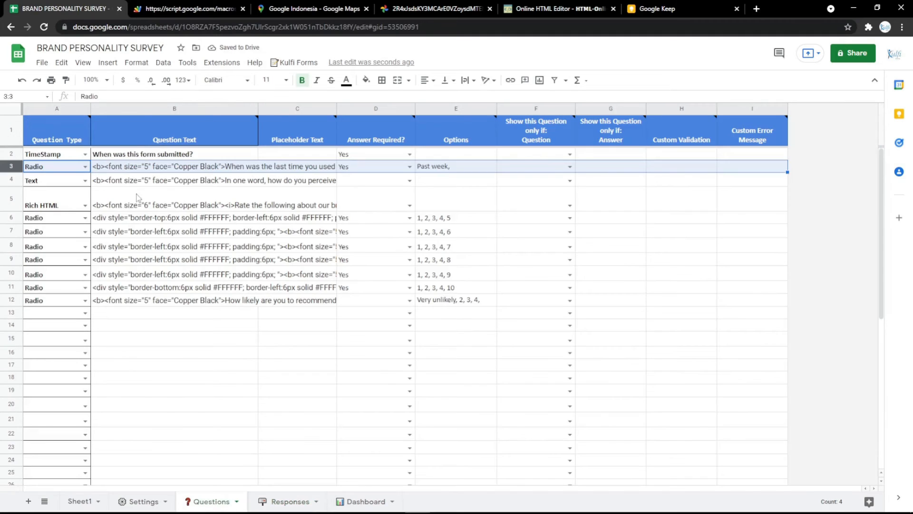
click(141, 172)
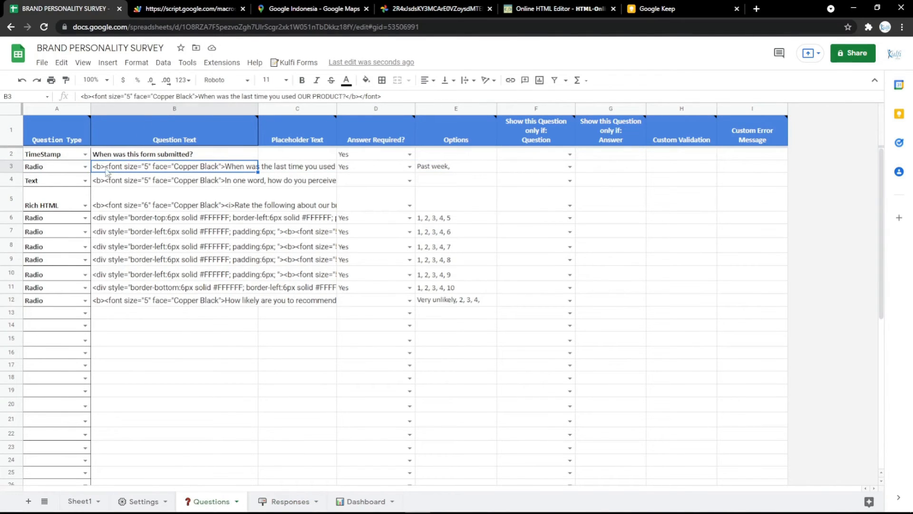
click(288, 501)
click(88, 125)
double_click(89, 125)
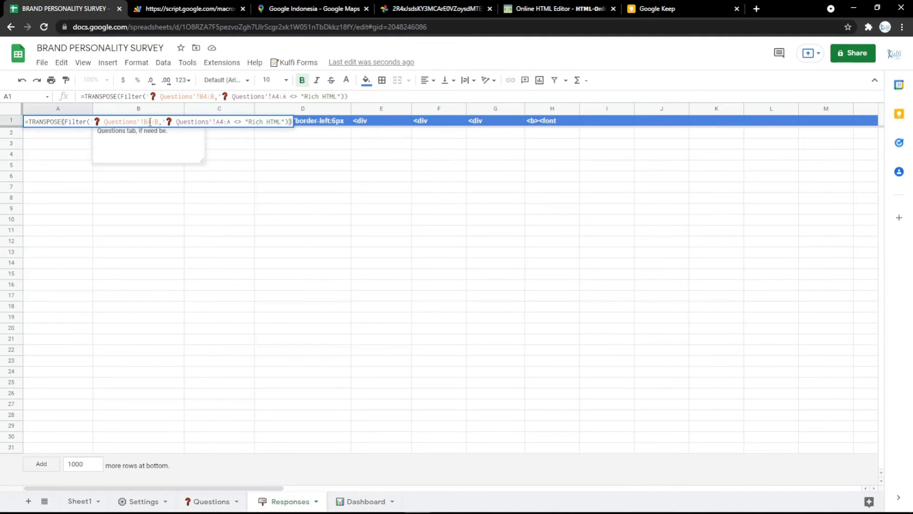
text(3)
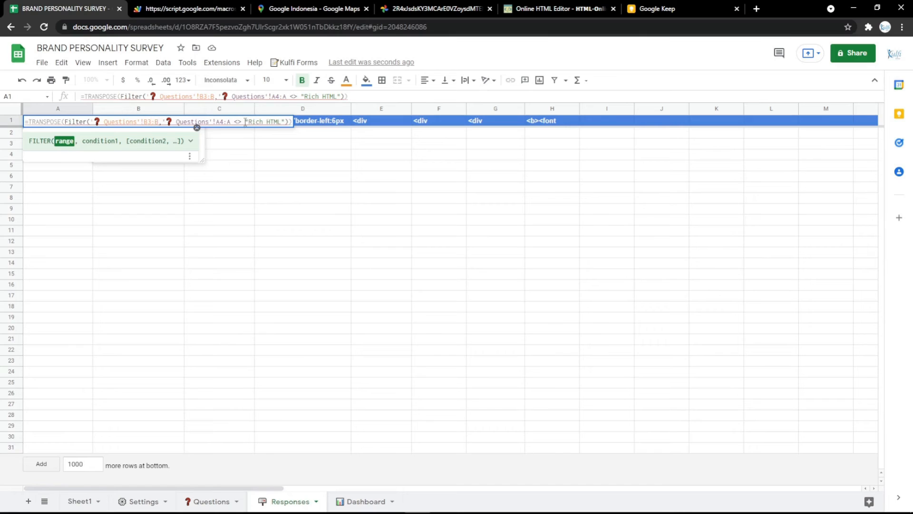
click(222, 121)
text(3)
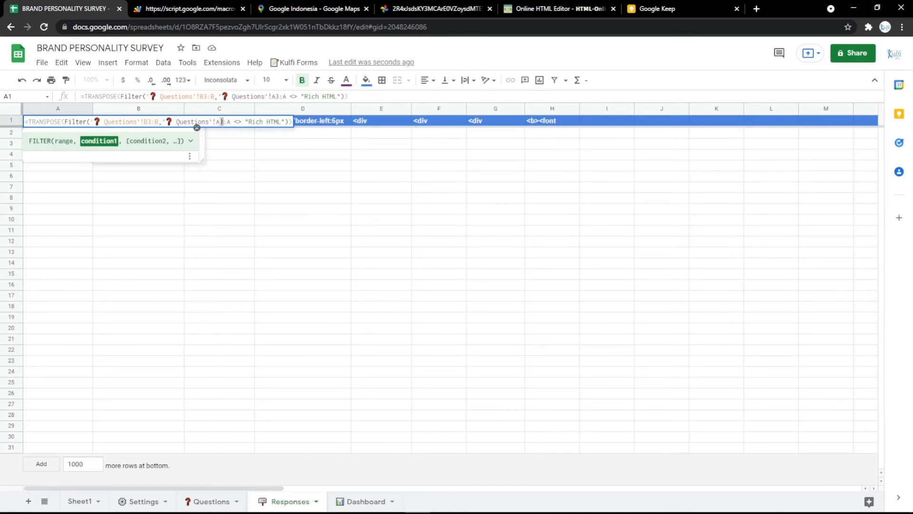
click(222, 164)
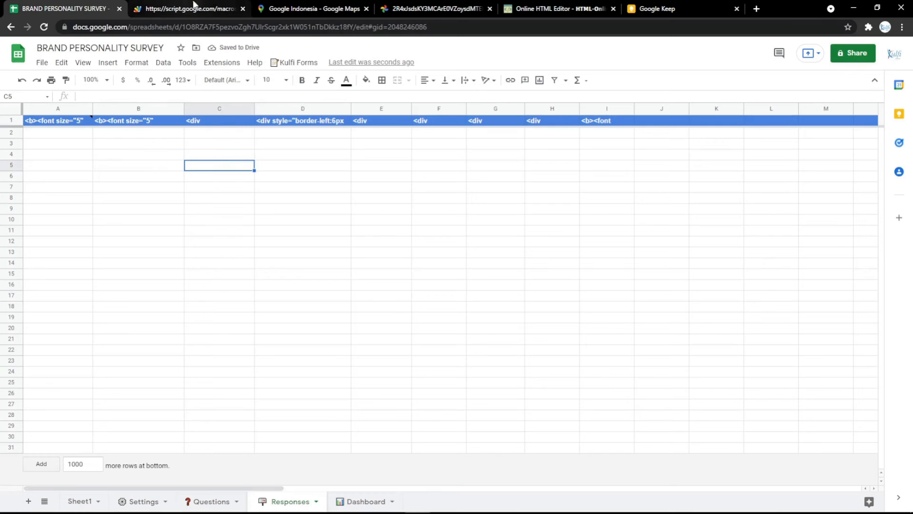
- Reload the live form, submit a test response with ratings 2, 3, 3, 4, 4, 3 and Very unlikely, and check it in the Responses sheet
click(198, 6)
key(F5)
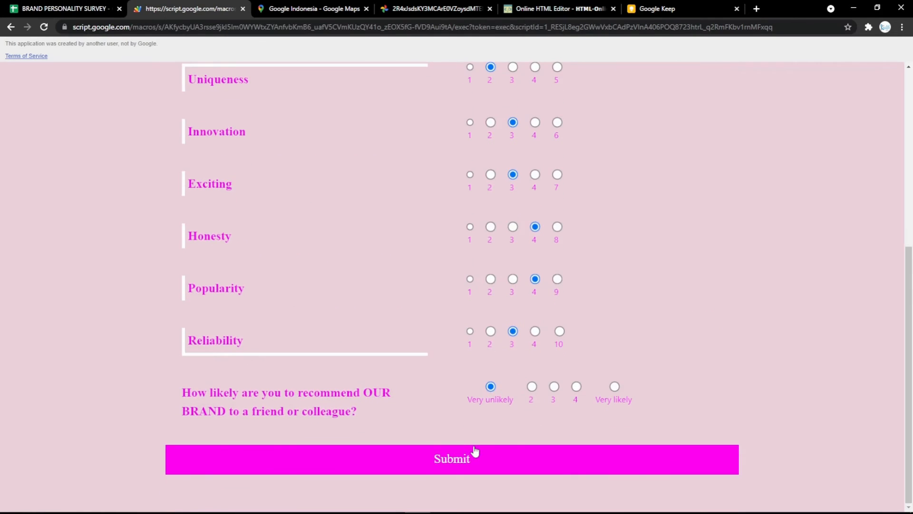
click(474, 451)
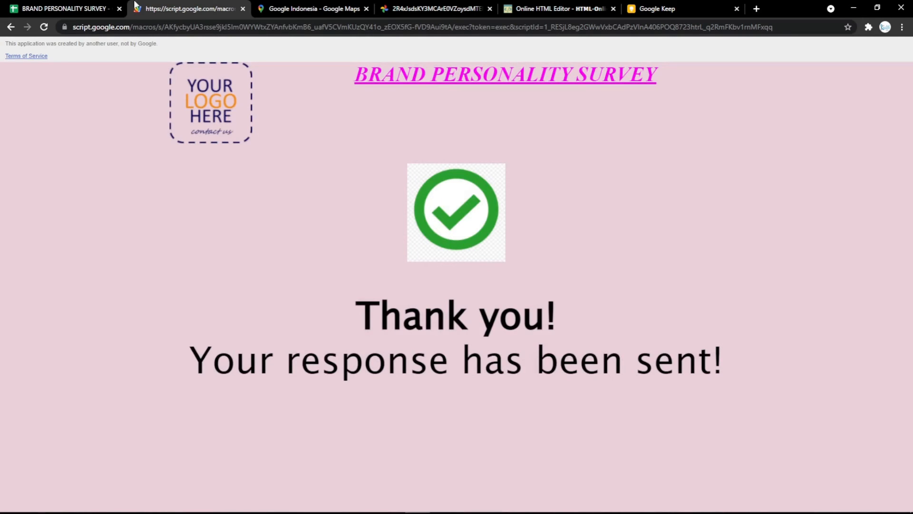
click(95, 8)
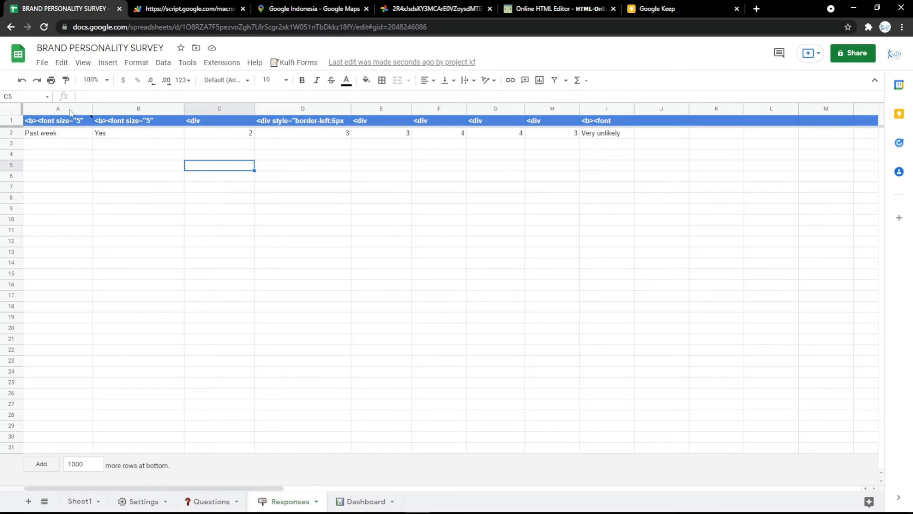
- Review the submitted form's thank-you screen and inspect its Success screen Text code in B4 of the Settings sheet
click(185, 6)
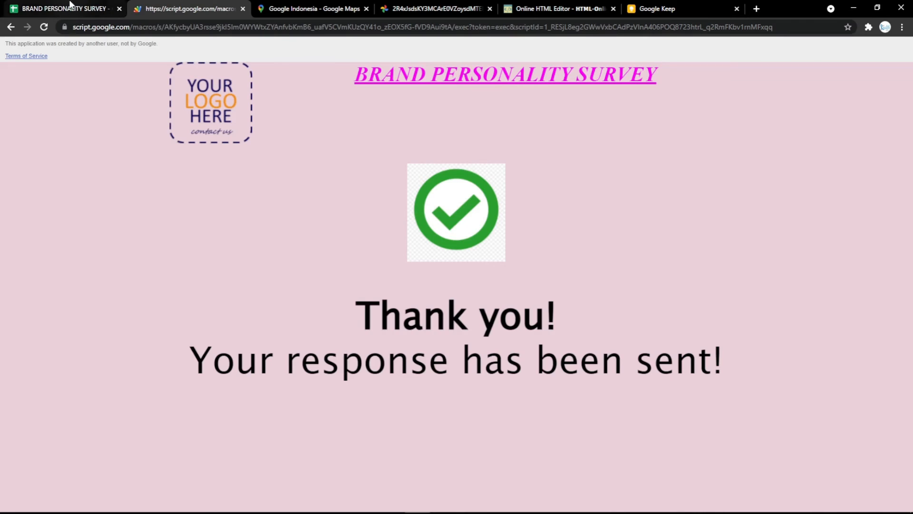
click(95, 8)
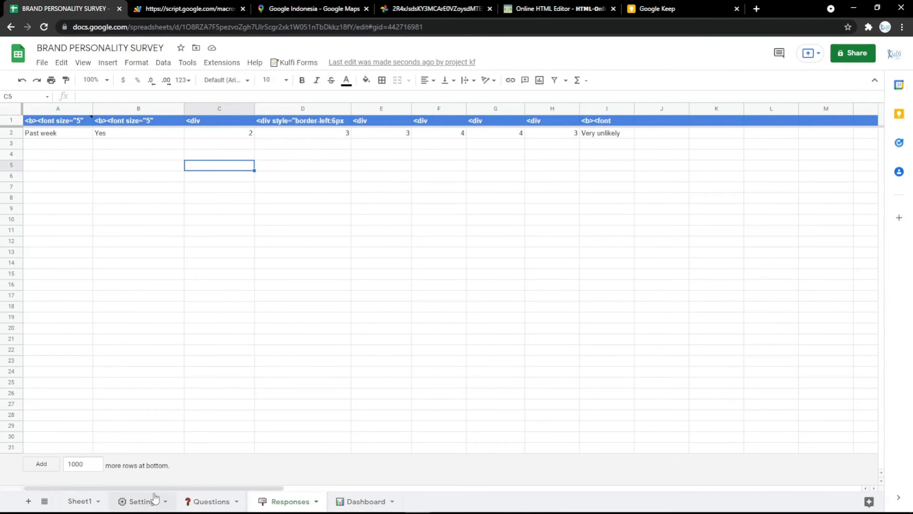
click(154, 498)
double_click(199, 194)
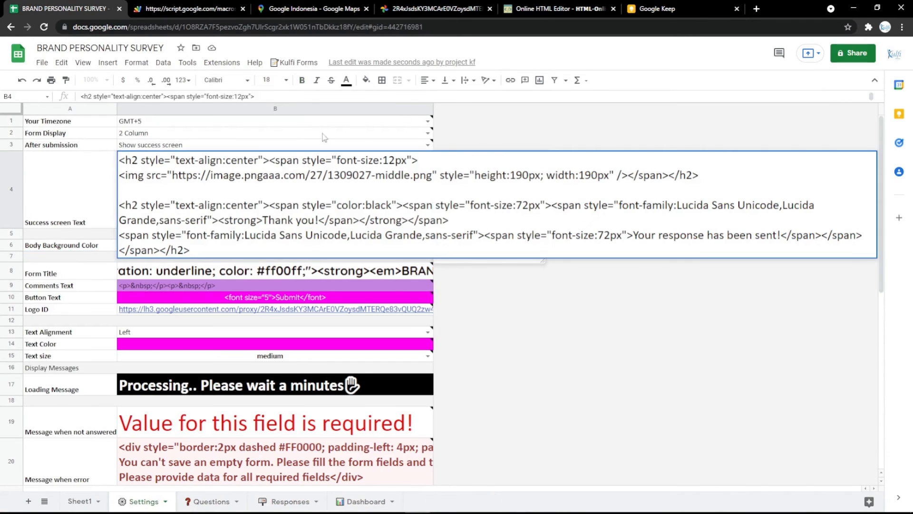
click(479, 118)
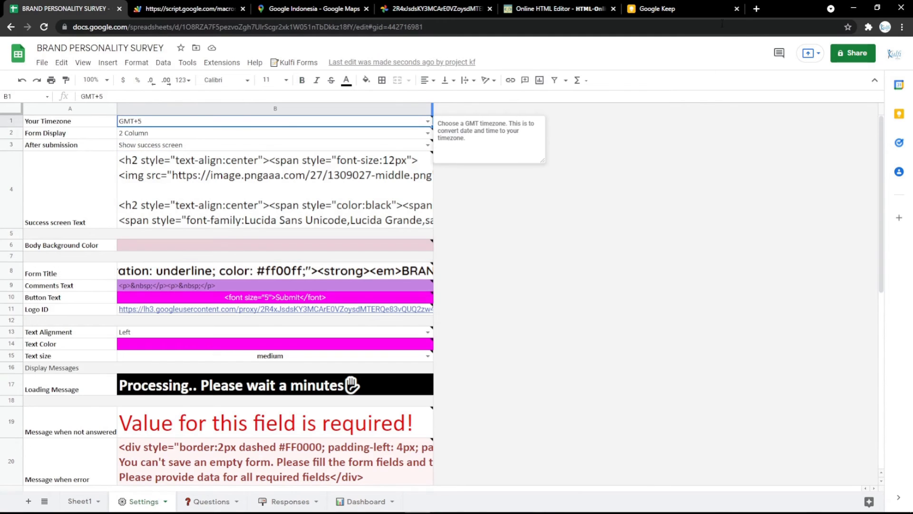
- Copy the address of thank_you_PNG66.png from pngimg.com and replace the title in the HTML editor with that image
click(756, 9)
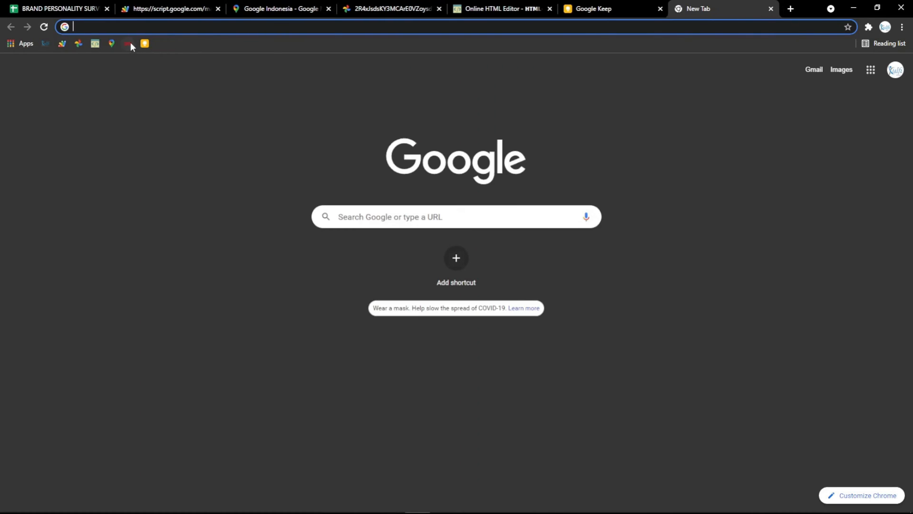
click(128, 43)
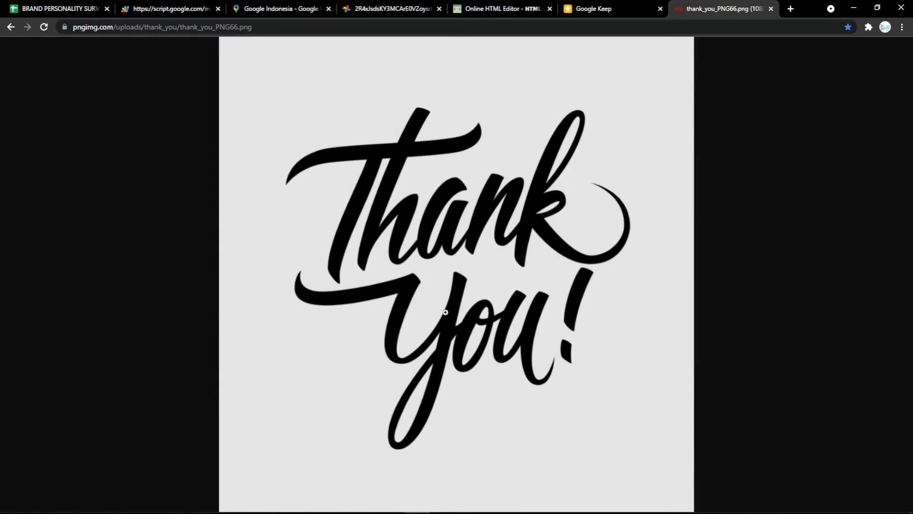
click(200, 27)
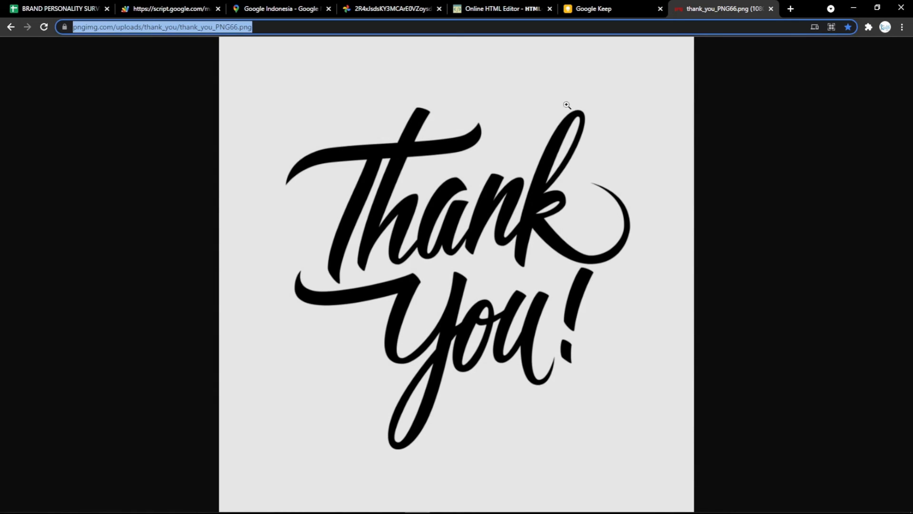
click(487, 6)
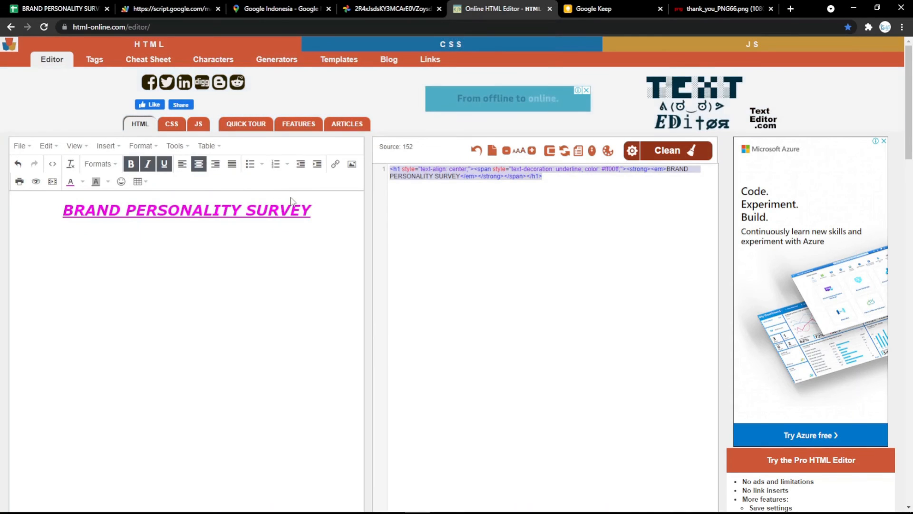
key(ctrl+a)
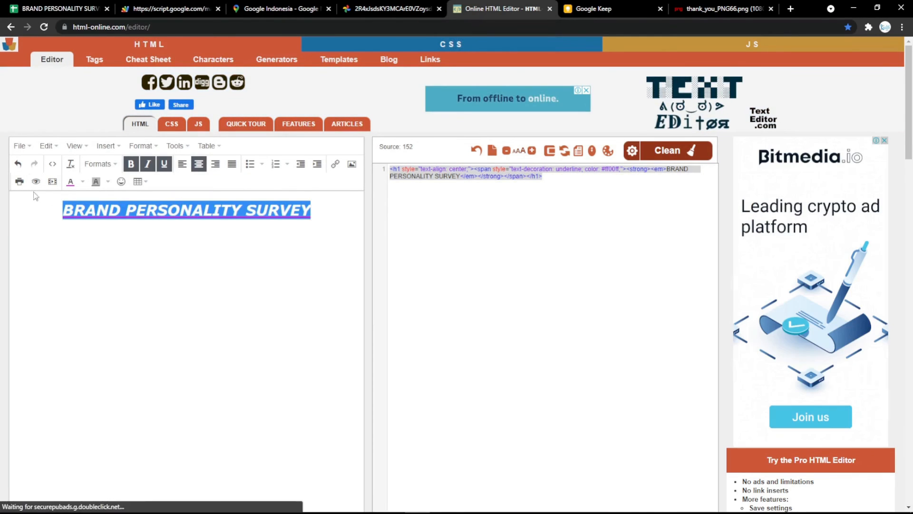
key(Delete)
key(ctrl+v)
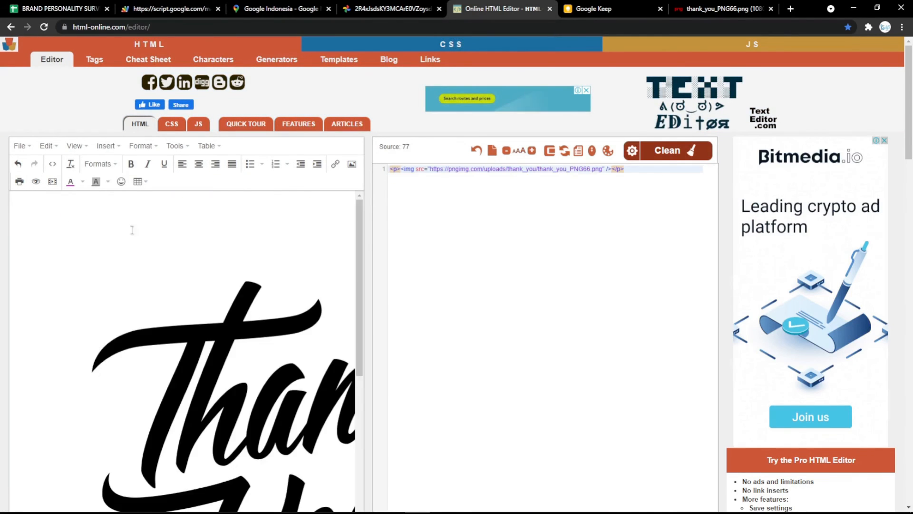
- Scale down the thank-you image in the HTML editor and set its width and height to 500 in the source code
click(29, 198)
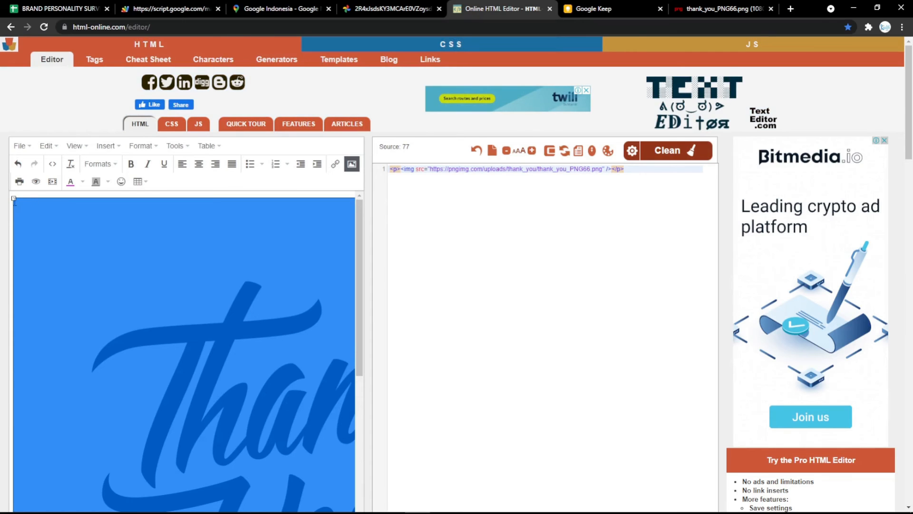
drag(14, 198, 289, 405)
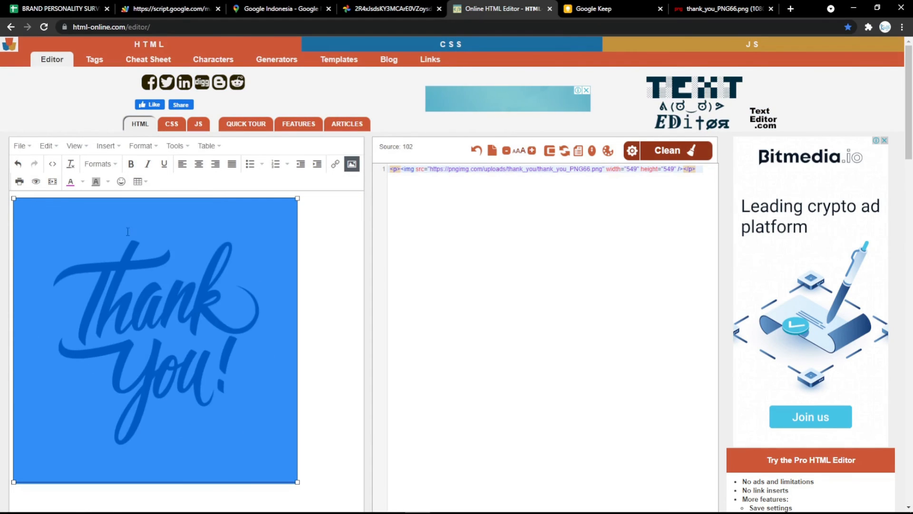
drag(14, 198, 53, 237)
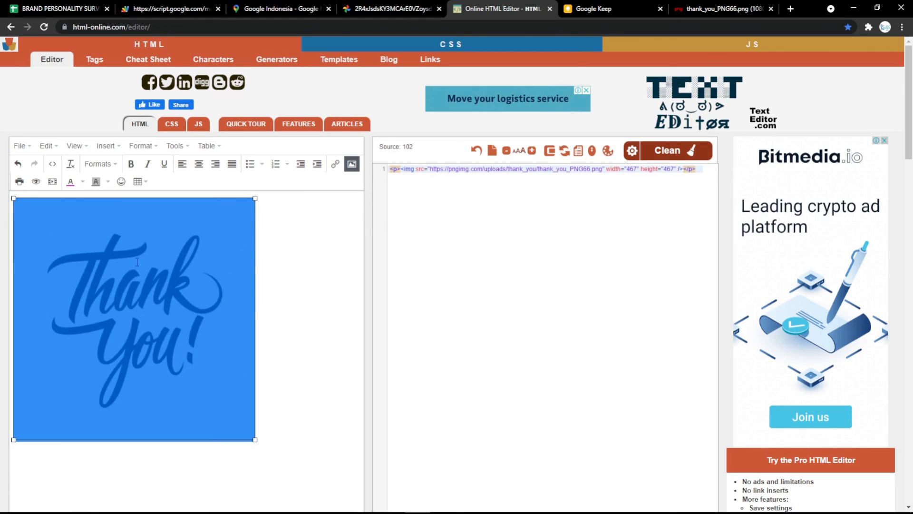
double_click(627, 169)
text(500)
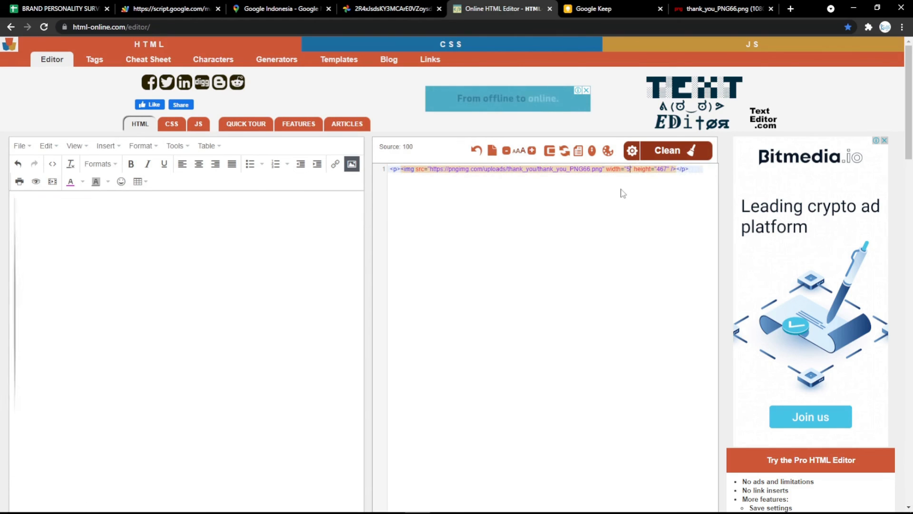
double_click(668, 169)
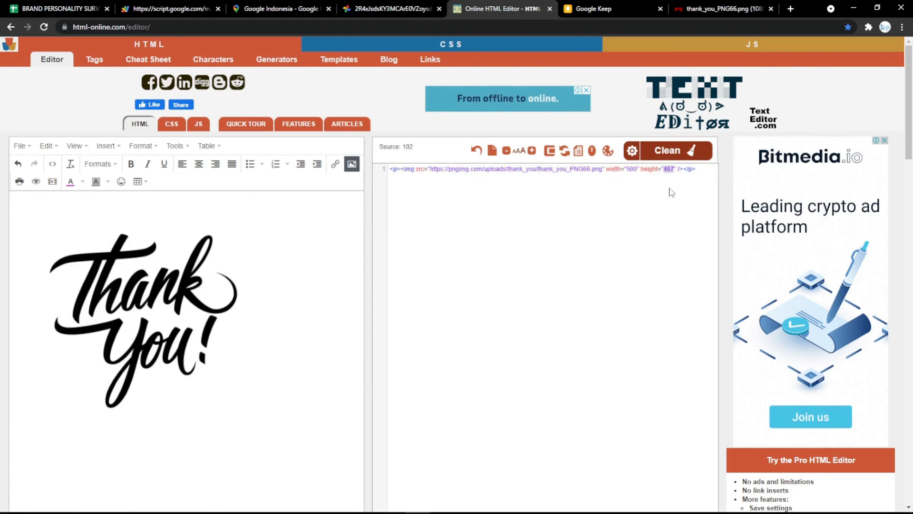
text(500)
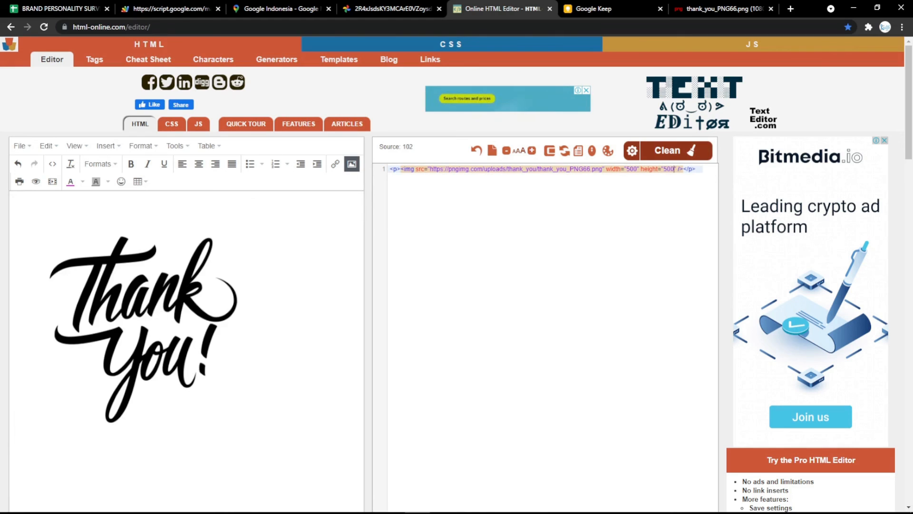
click(550, 245)
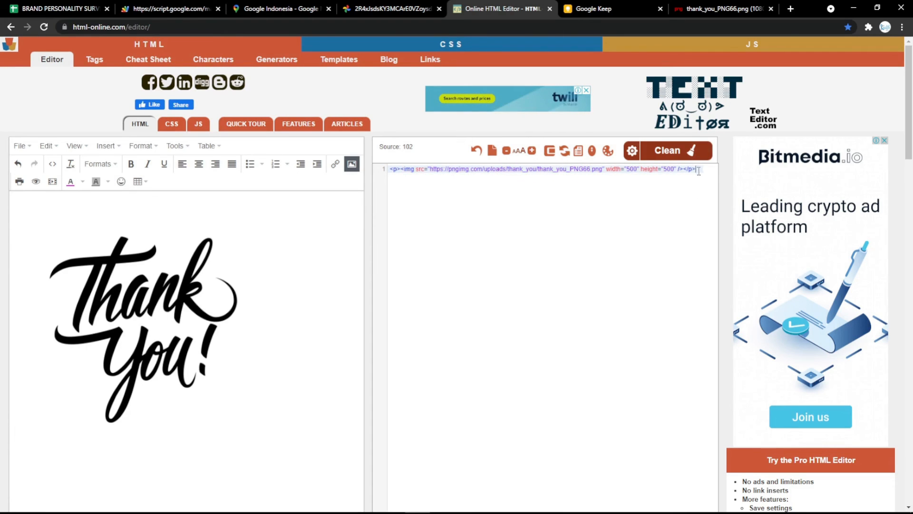
- Copy the image's HTML code and replace the old img tag with it in the Success screen Text cell B4 of the Settings sheet
drag(699, 170, 407, 190)
key(ctrl+c)
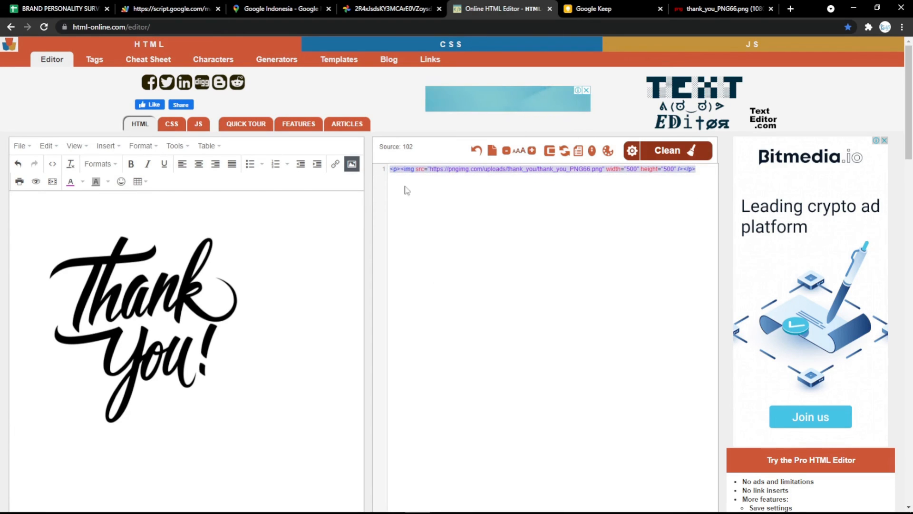
click(71, 9)
double_click(185, 179)
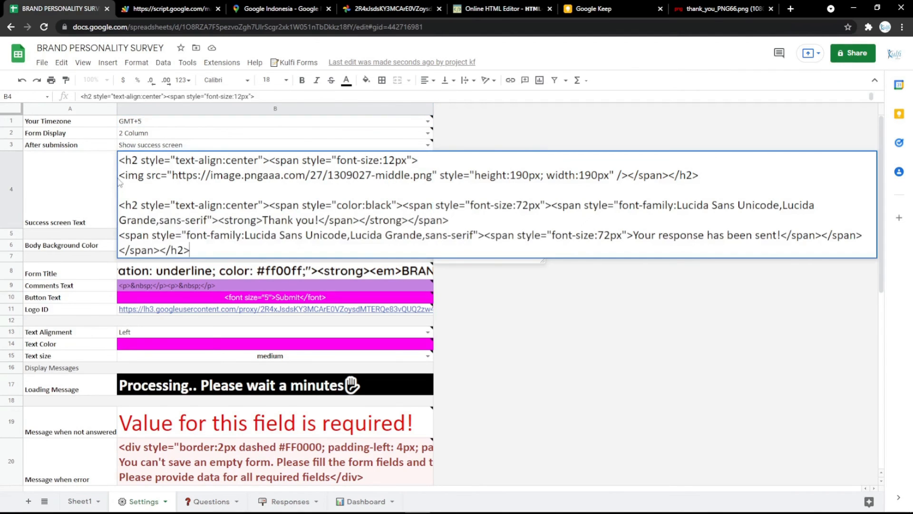
drag(133, 176, 438, 191)
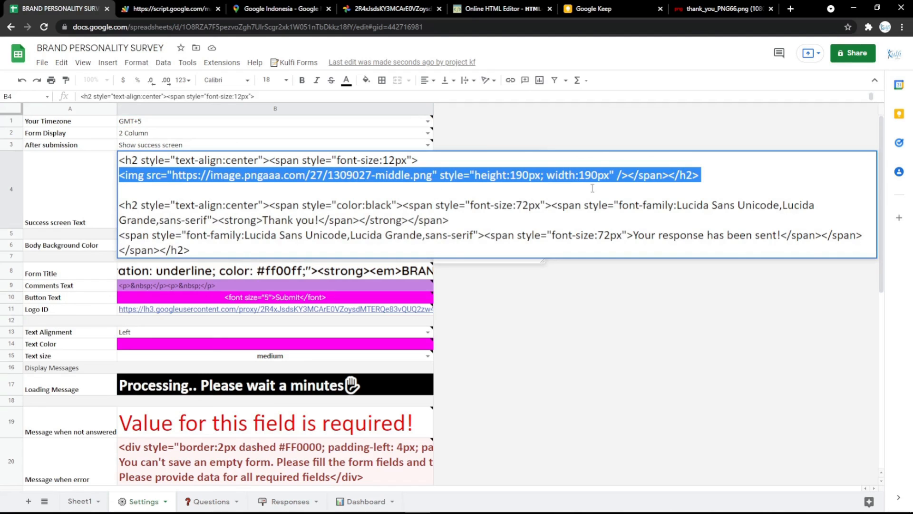
drag(592, 188, 623, 180)
key(ctrl+v)
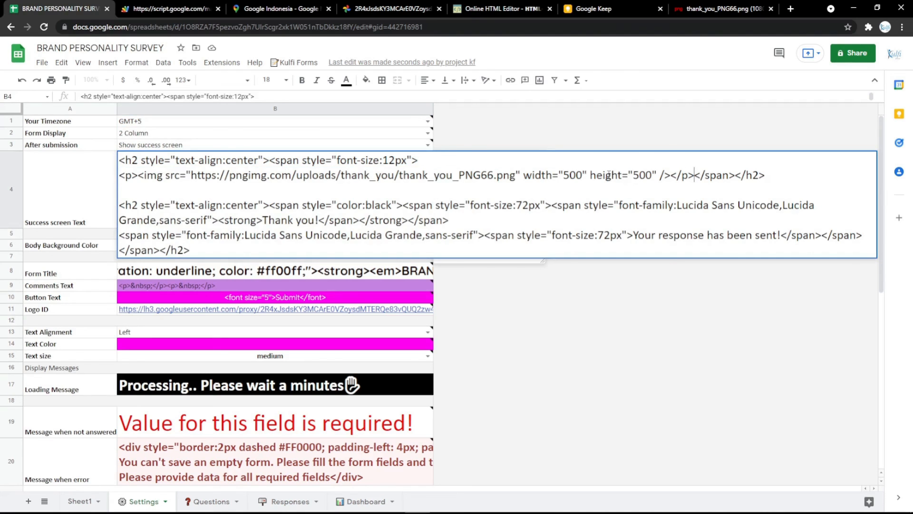
click(602, 127)
- Reload the live form's page and review the success screen with the new thank-you image
click(167, 6)
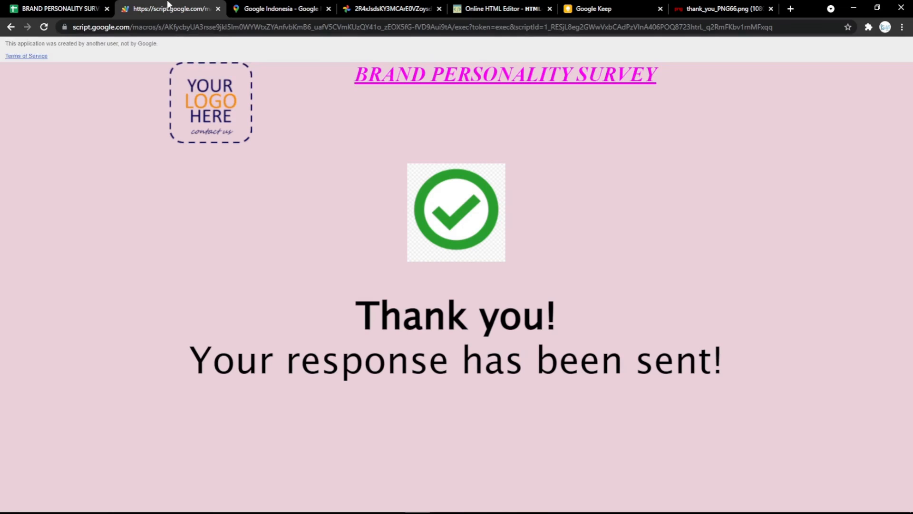
key(F5)
scroll(740, 288, down, 2)
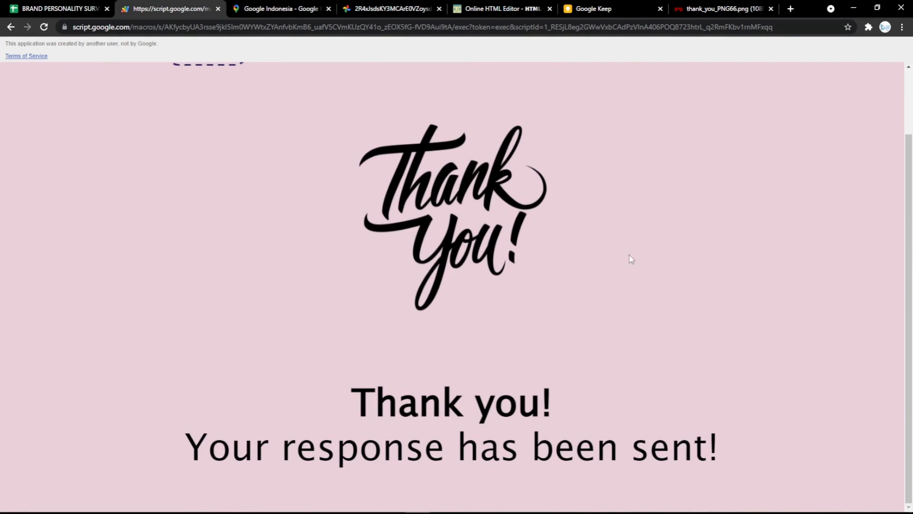
scroll(631, 263, up, 2)
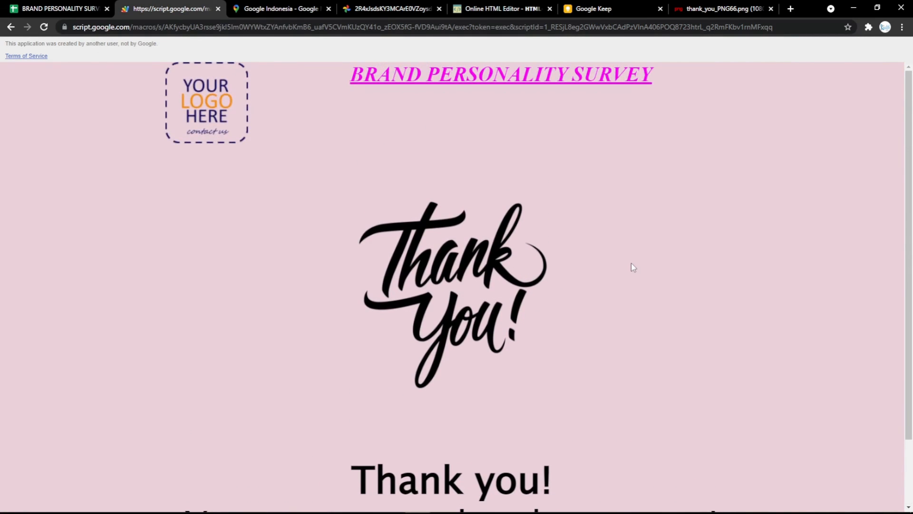